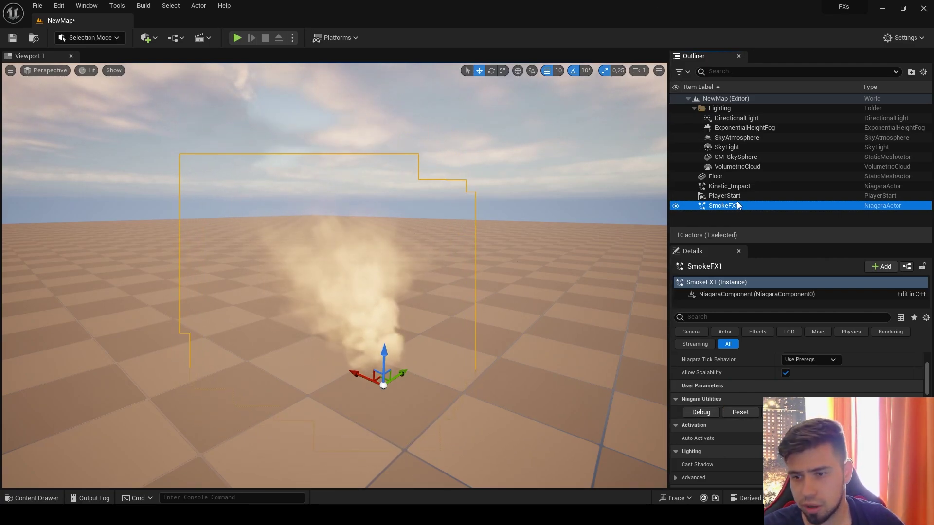
Open the SmokeFX1 Niagara system of the selected actor for editing.
{"action": "right_click", "coordinate": [723, 213]}
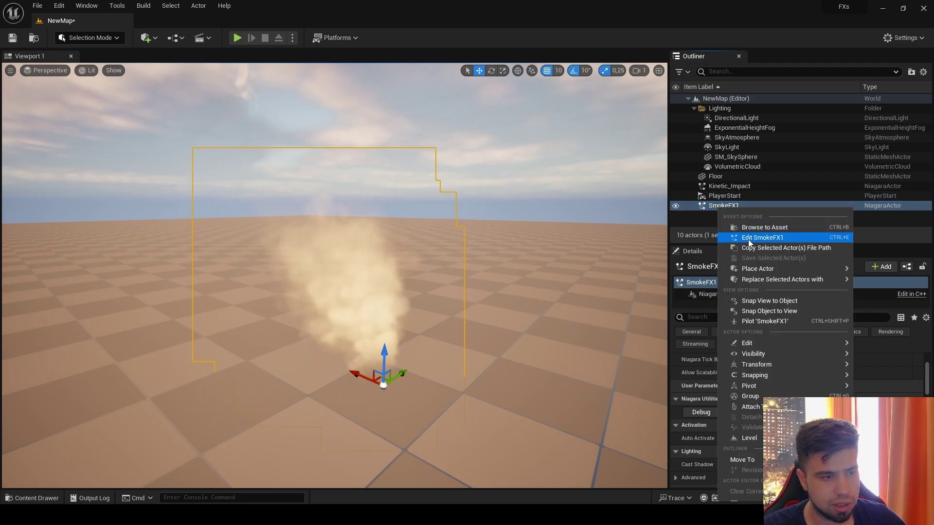
{"action": "left_click", "coordinate": [734, 238]}
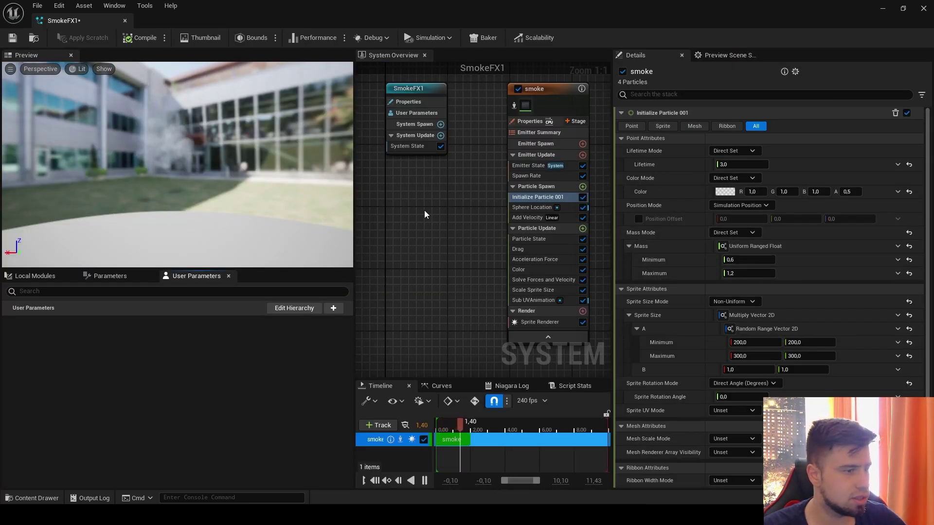
{"action": "right_click_drag", "start_coordinate": [427, 210], "coordinate": [374, 258]}
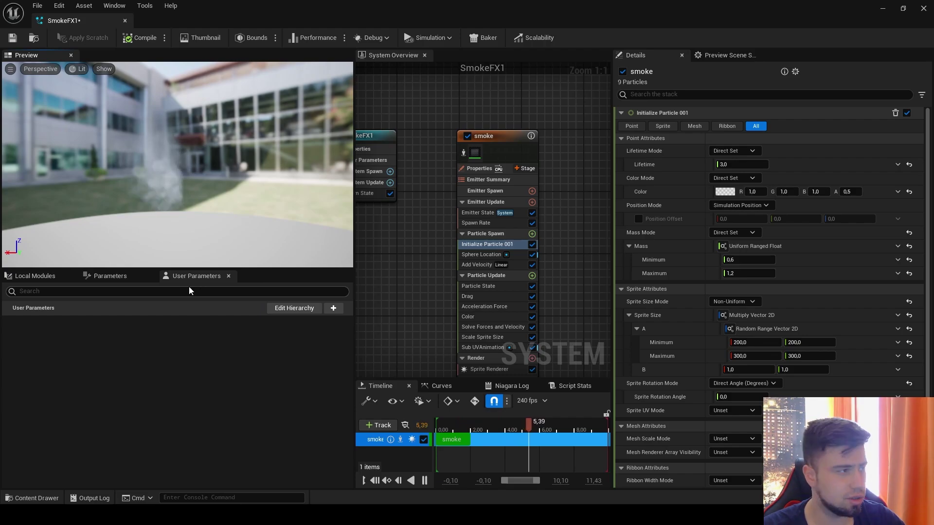
Add a float user parameter named Life to the system and set its value to 1.
{"action": "left_click", "coordinate": [114, 5]}
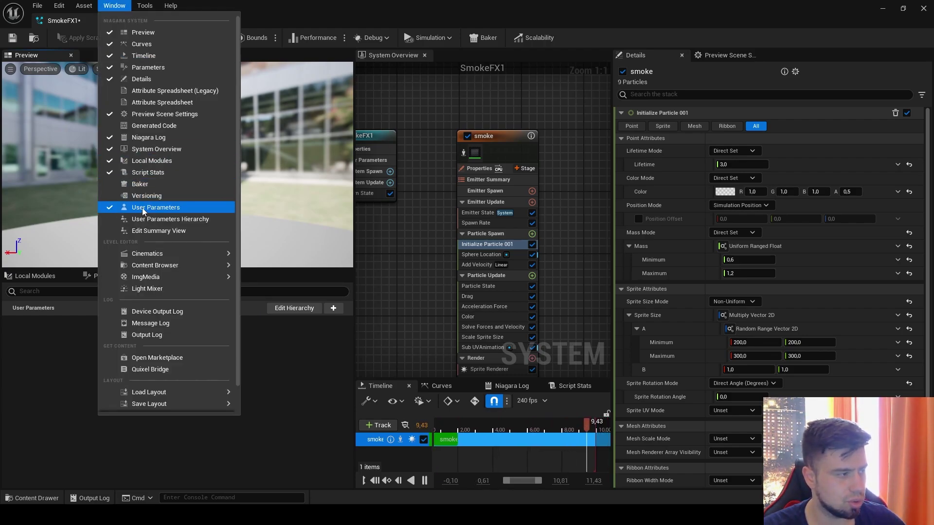
{"action": "left_click", "coordinate": [287, 394]}
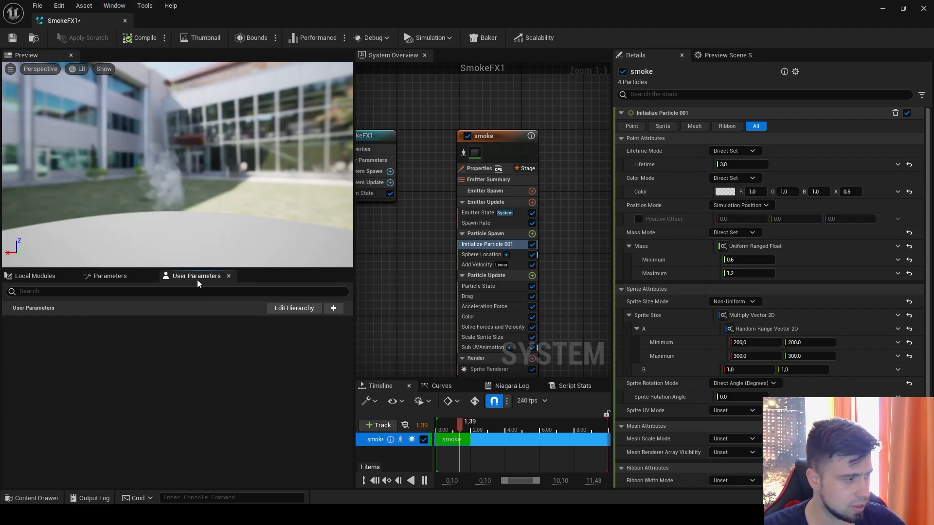
{"action": "left_click", "coordinate": [334, 311]}
{"action": "type", "text": "float"}
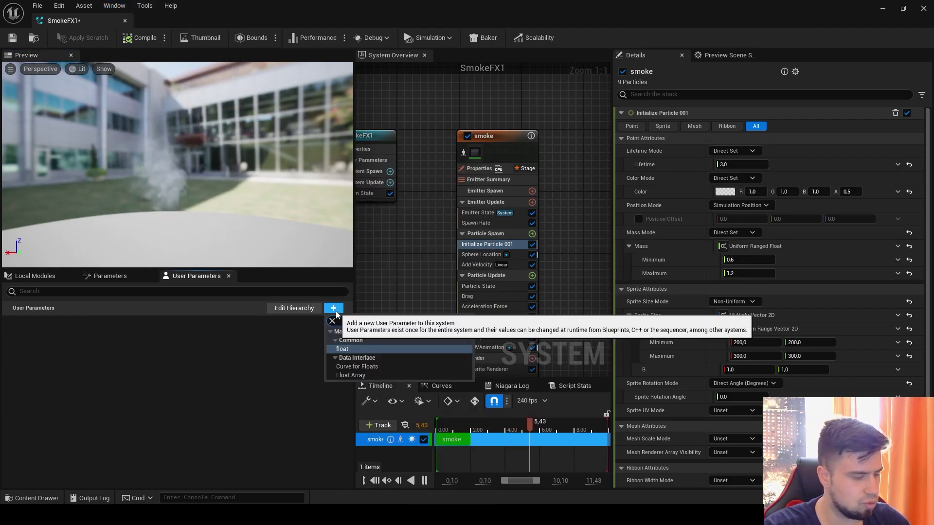
{"action": "left_click", "coordinate": [341, 348]}
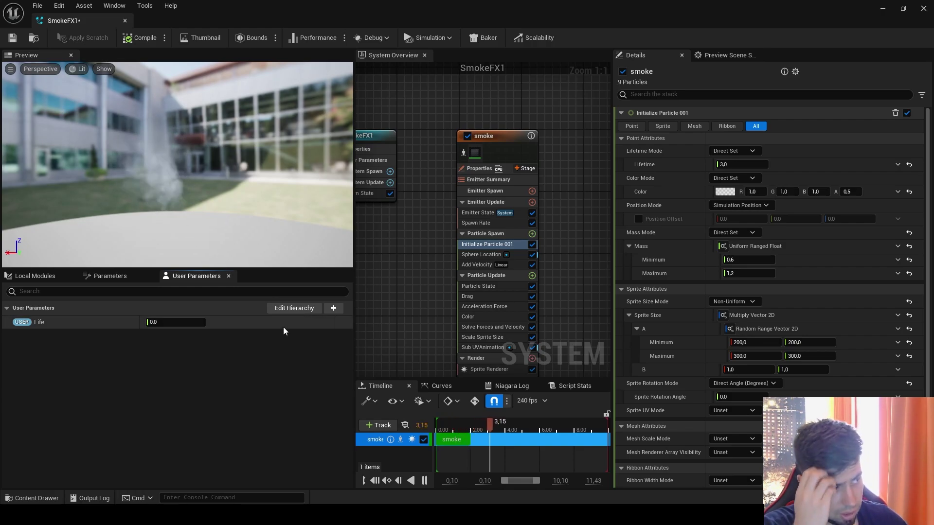
{"action": "left_click", "coordinate": [176, 323]}
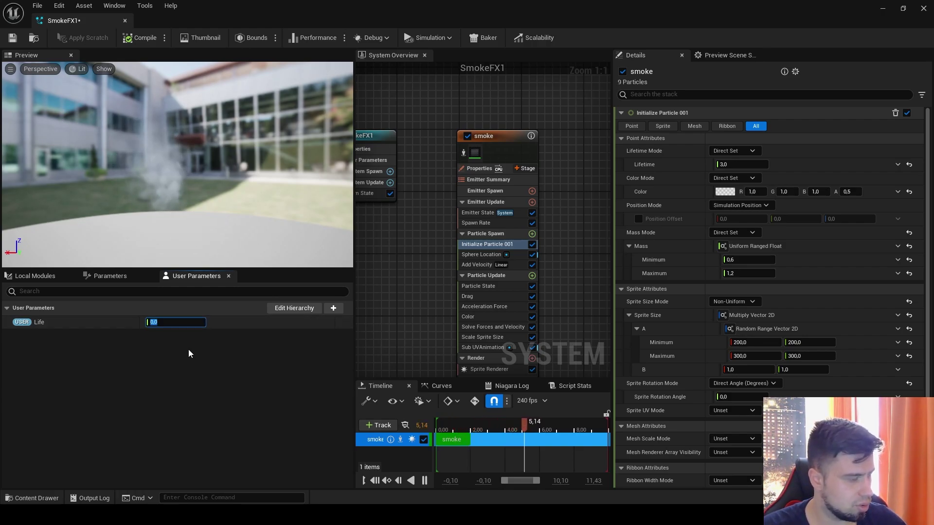
{"action": "type", "text": "1"}
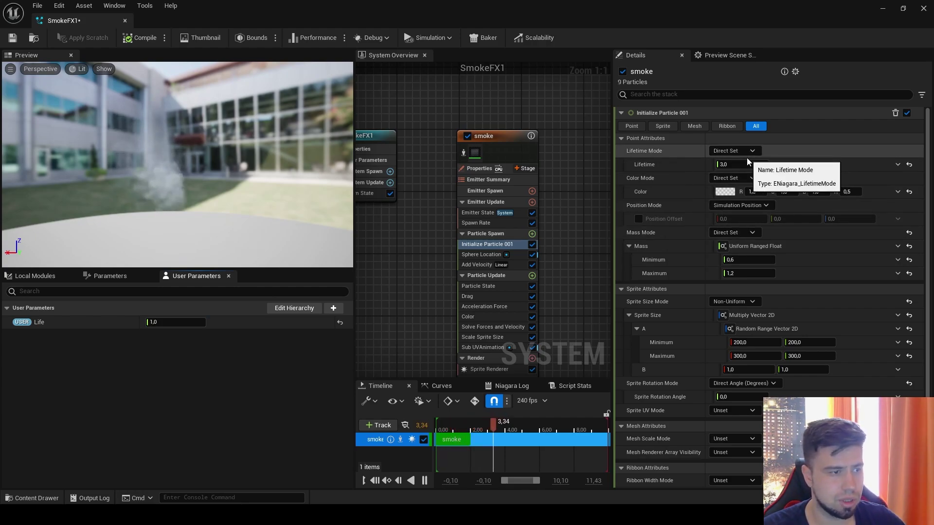
Make the Lifetime in Initialize Particle a Multiply Float with a Random Range Float as its A input.
{"action": "left_click", "coordinate": [897, 165]}
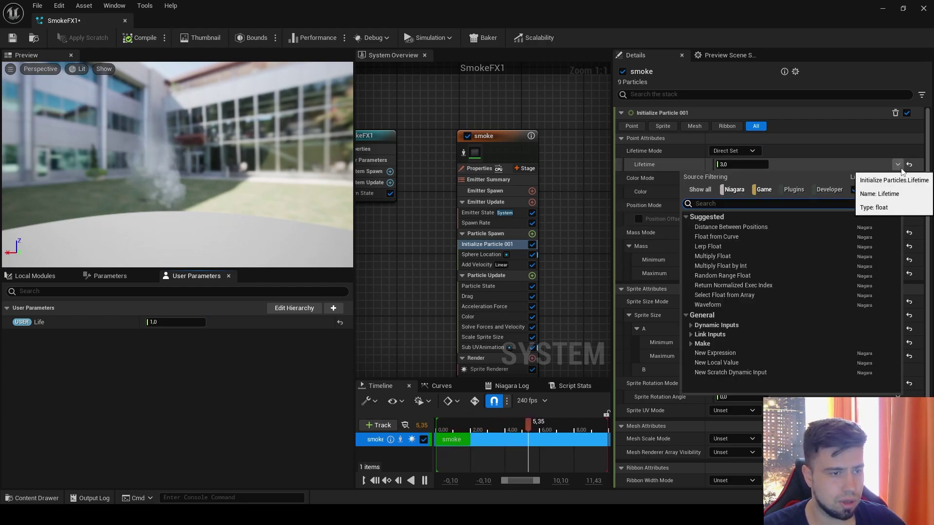
{"action": "left_click", "coordinate": [736, 258]}
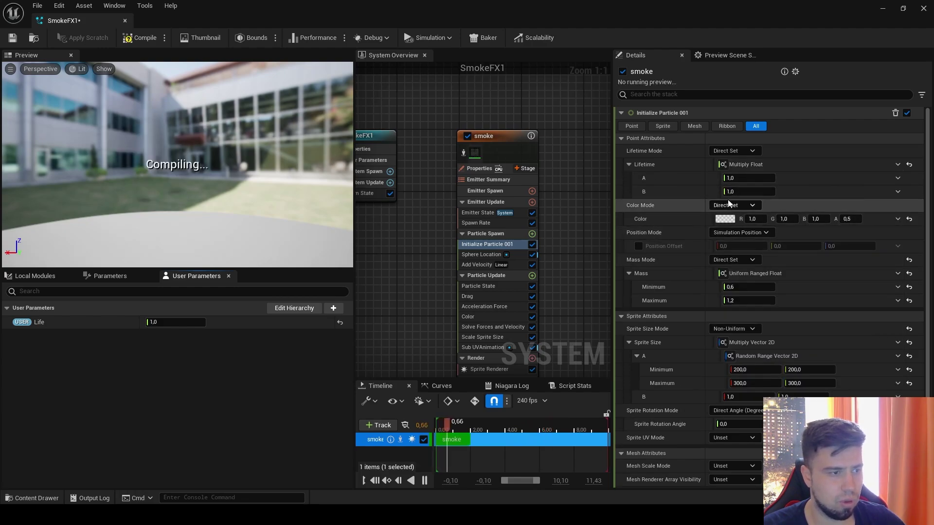
{"action": "left_click", "coordinate": [897, 178]}
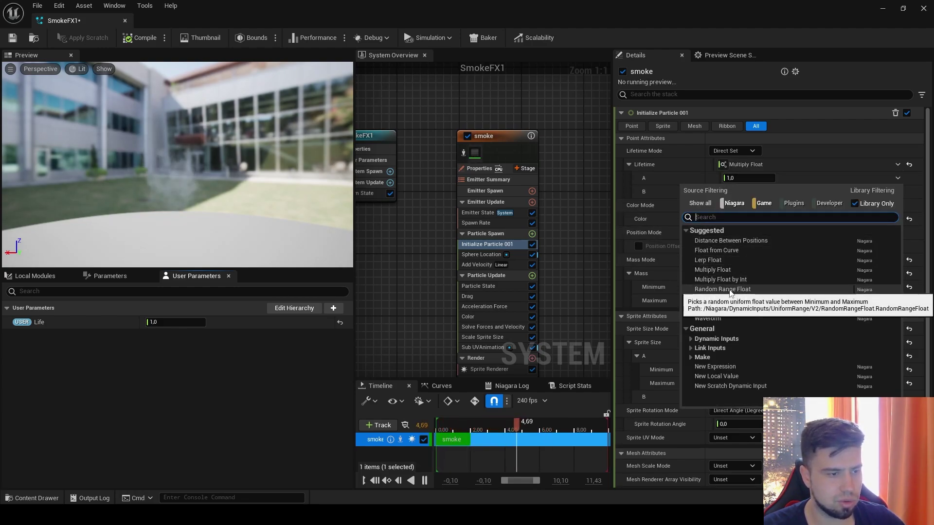
{"action": "left_click", "coordinate": [730, 291]}
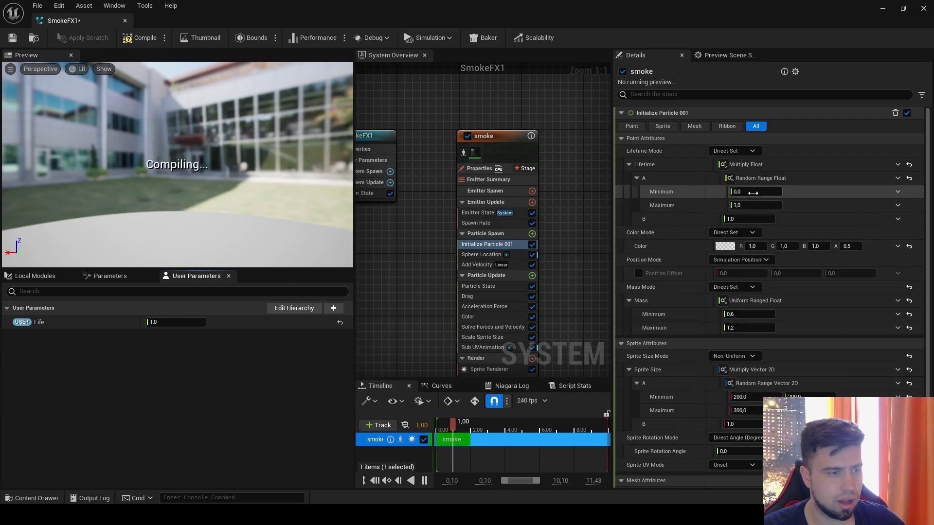
Set the Lifetime's random range to minimum 2 and maximum 3, and link the Life user parameter to input B.
{"action": "left_click", "coordinate": [753, 191]}
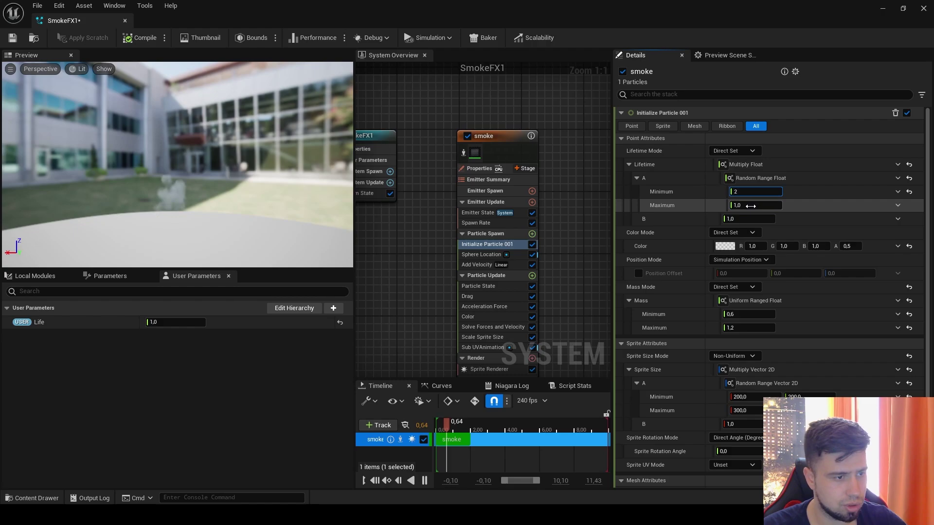
{"action": "left_click", "coordinate": [747, 206]}
{"action": "type", "text": "3"}
{"action": "left_click", "coordinate": [834, 218]}
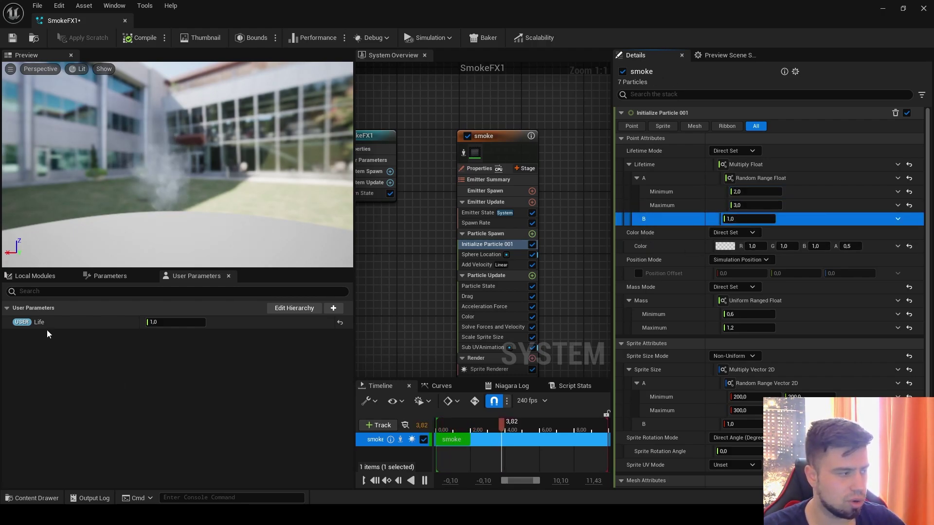
{"action": "left_click_drag", "start_coordinate": [39, 322], "coordinate": [729, 218]}
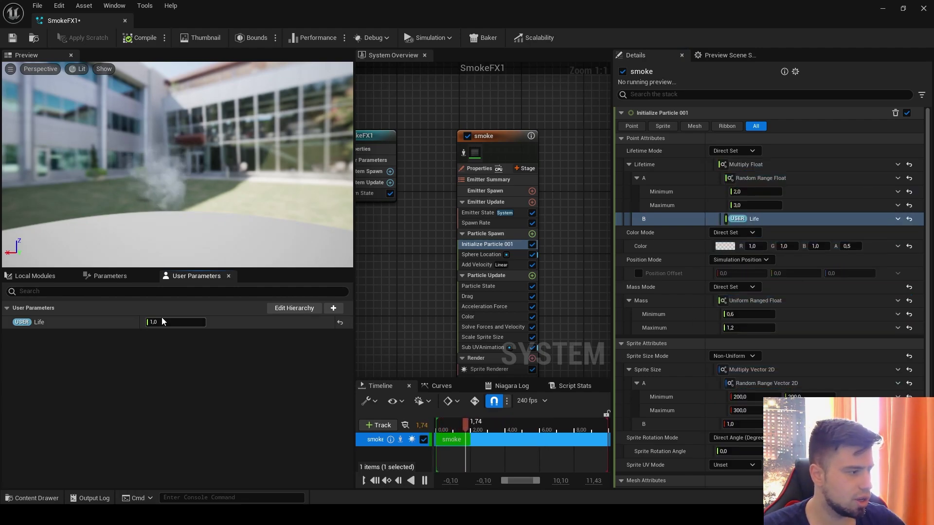
Test the smoke with Life values of about 6.34 and 0.024, restoring the value to 1 after each.
{"action": "left_click_drag", "start_coordinate": [161, 323], "coordinate": [160, 325]}
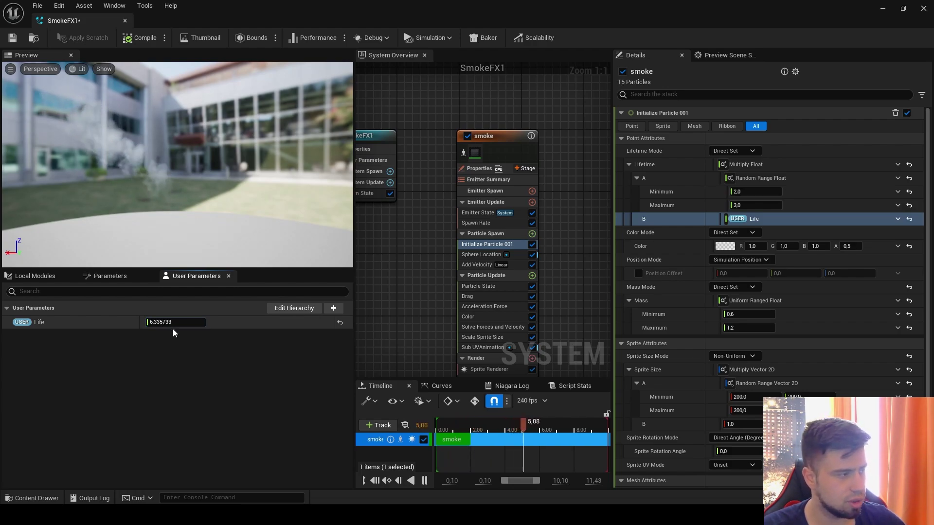
{"action": "left_click", "coordinate": [172, 324]}
{"action": "type", "text": "1"}
{"action": "key", "text": "Return"}
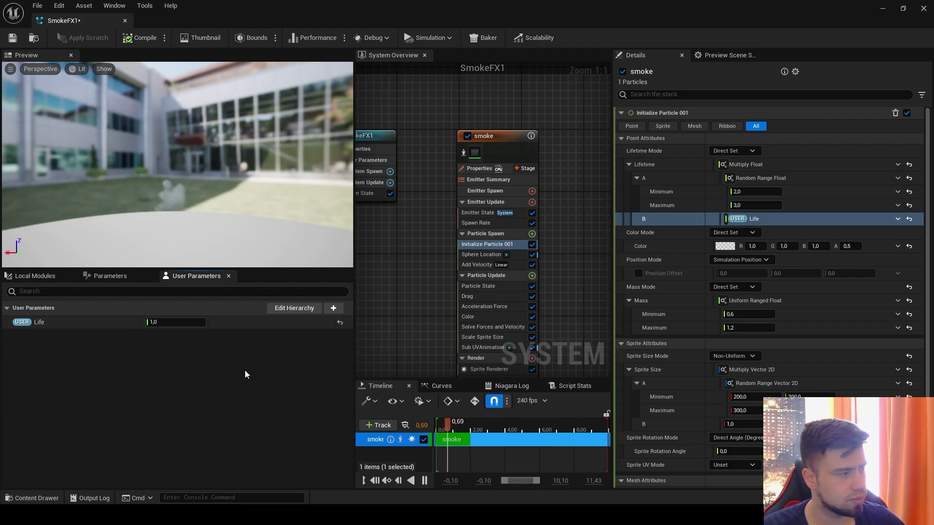
{"action": "left_click_drag", "start_coordinate": [195, 323], "coordinate": [193, 325]}
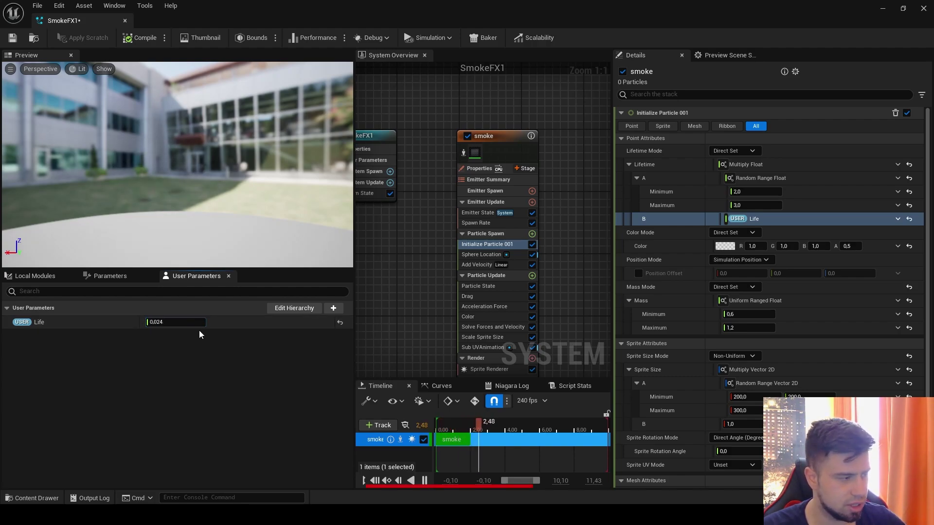
{"action": "key", "text": "ctrl+z"}
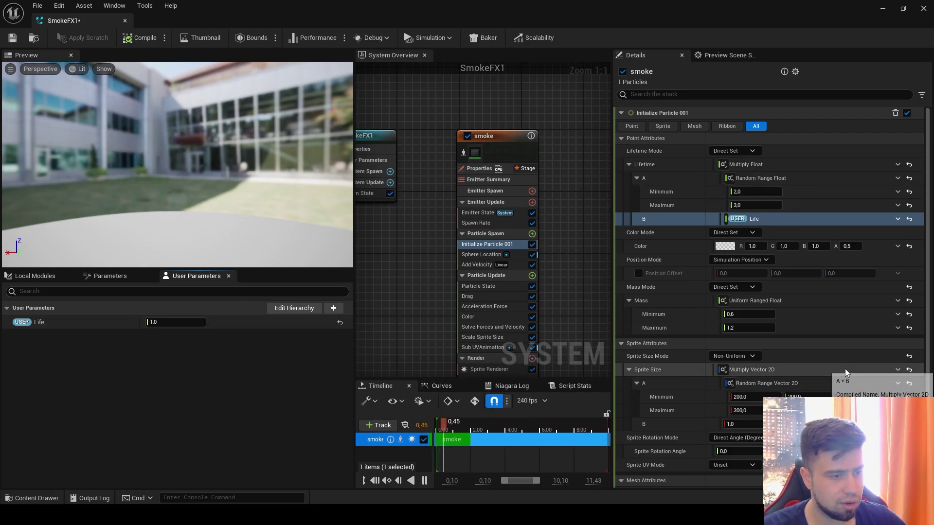
Add a float user parameter named Size and delete the surplus Lifetime user parameter.
{"action": "scroll", "coordinate": [844, 380], "scroll_direction": "down", "scroll_amount": 3}
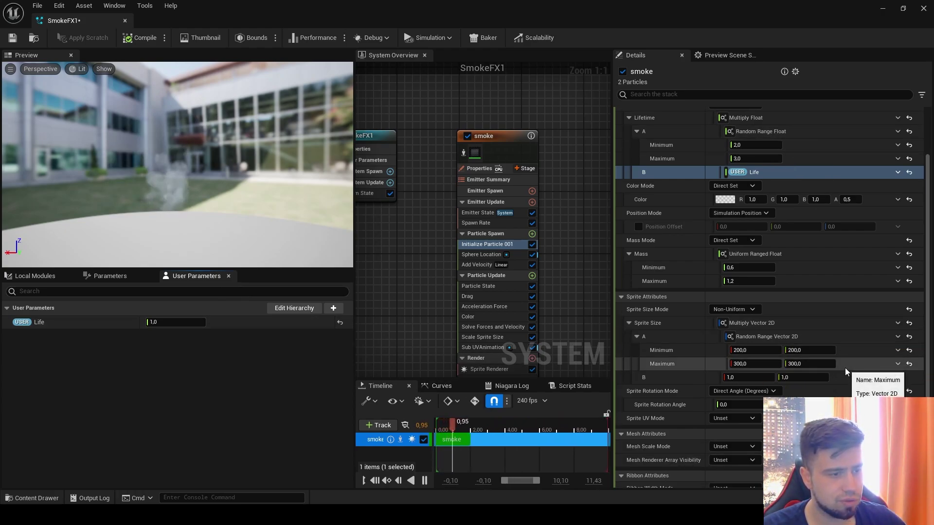
{"action": "left_click", "coordinate": [335, 310]}
{"action": "type", "text": "flo"}
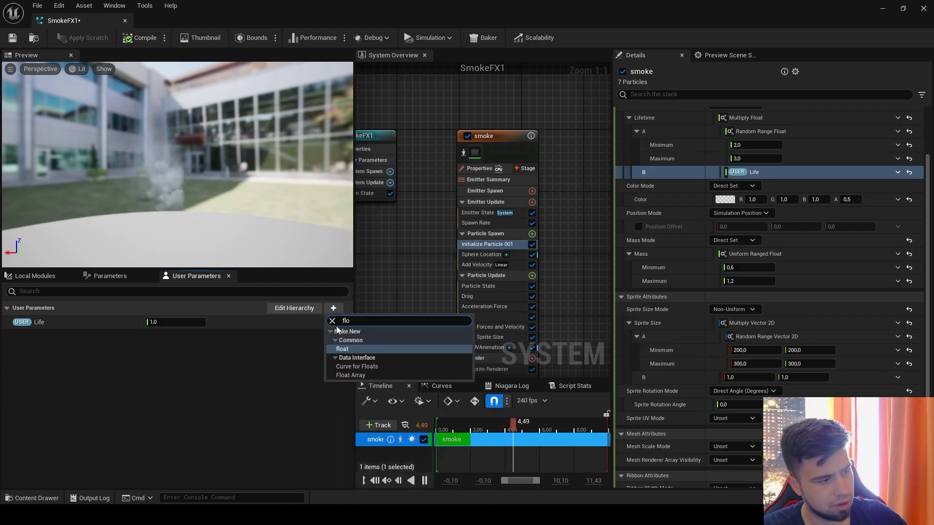
{"action": "left_click", "coordinate": [343, 348]}
{"action": "type", "text": "S"}
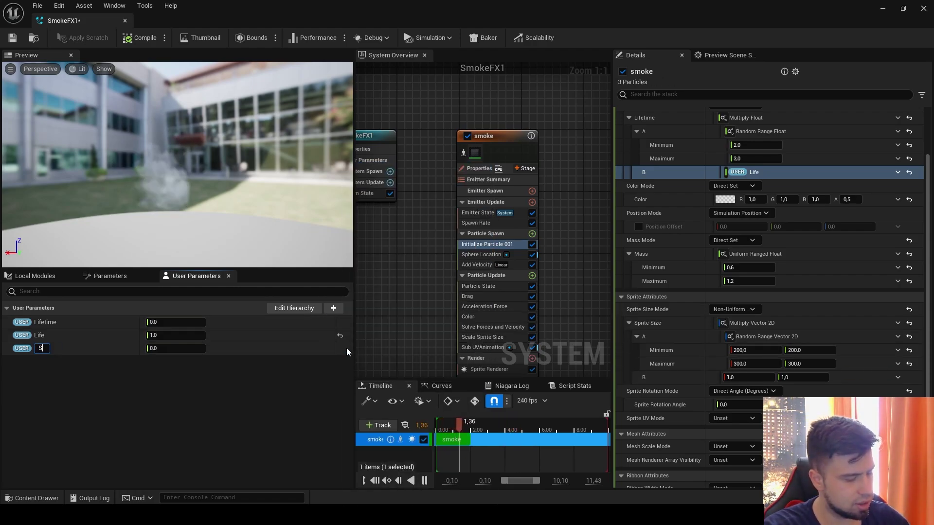
{"action": "type", "text": "ize"}
{"action": "key", "text": "Return"}
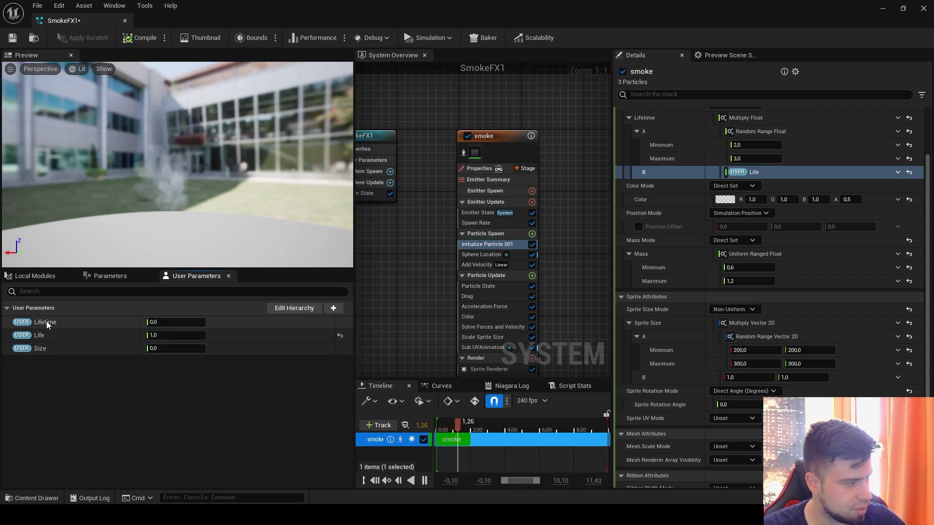
{"action": "right_click", "coordinate": [47, 325]}
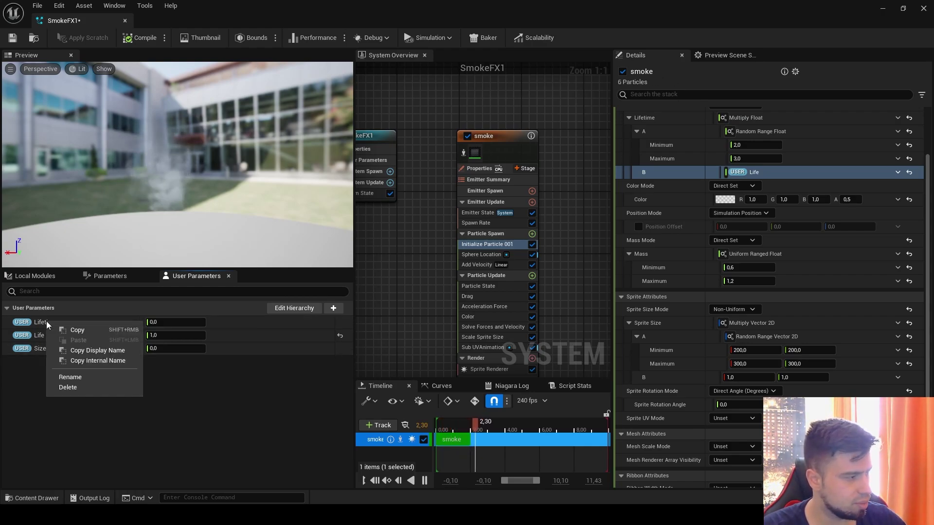
{"action": "left_click", "coordinate": [81, 386]}
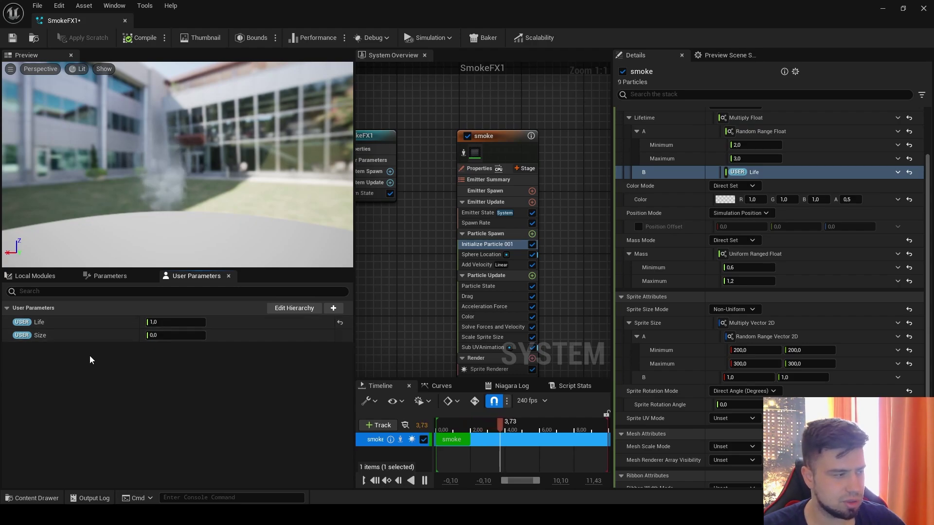
Reset the Sprite Size of Initialize Particle to its default value.
{"action": "right_click_drag", "start_coordinate": [407, 311], "coordinate": [410, 283]}
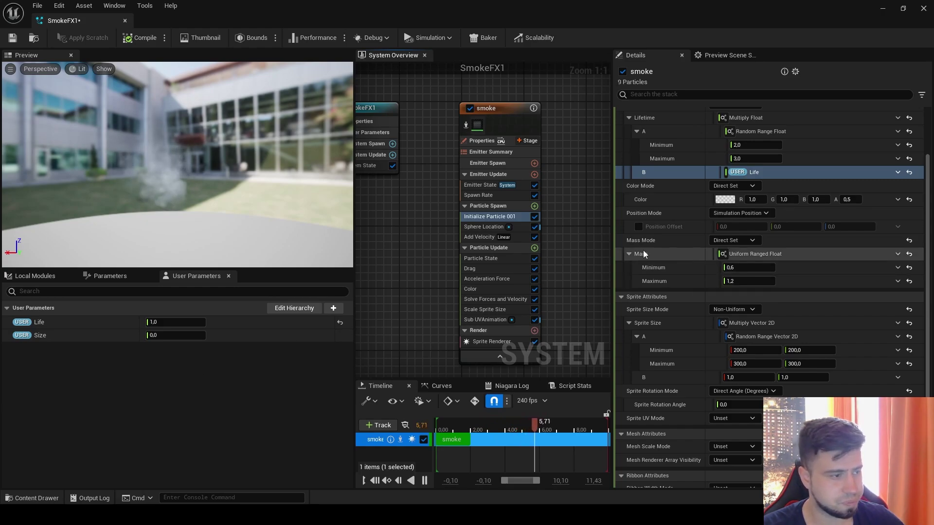
{"action": "scroll", "coordinate": [723, 303], "scroll_direction": "down", "scroll_amount": 2}
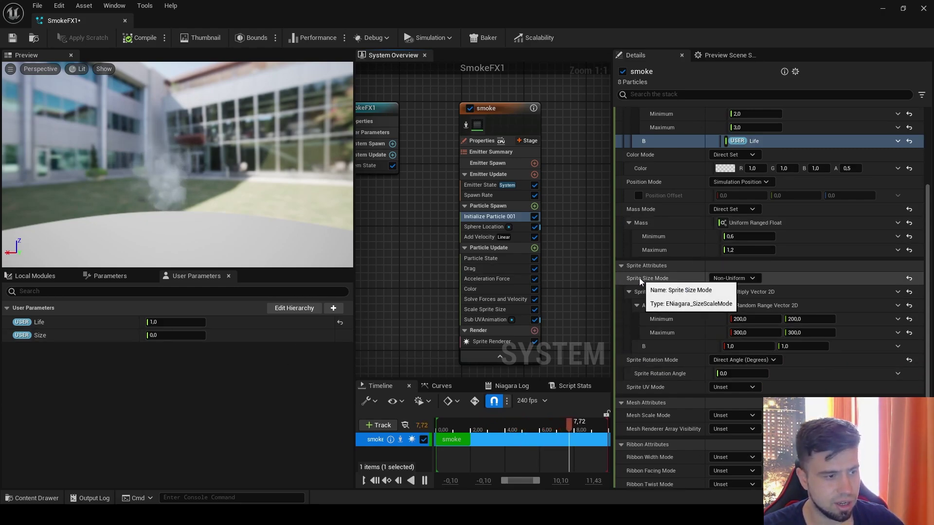
{"action": "right_click_drag", "start_coordinate": [563, 308], "coordinate": [553, 268]}
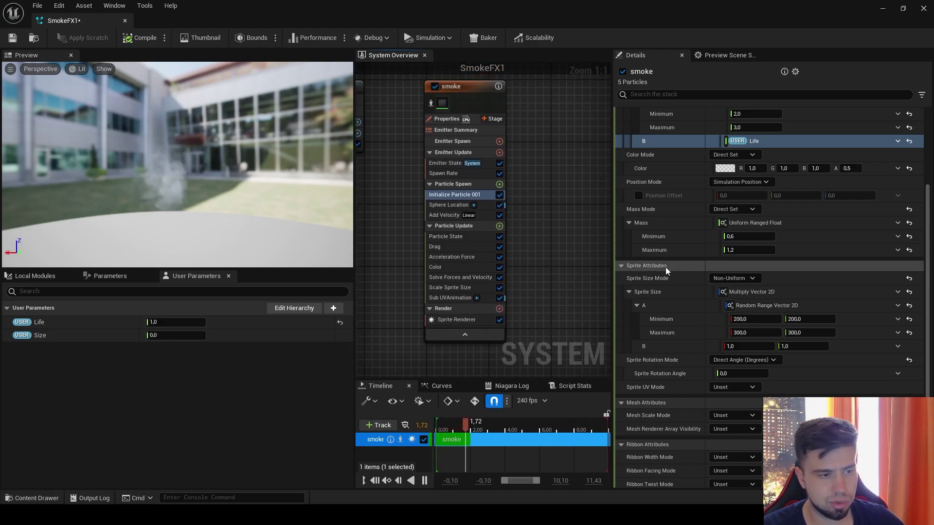
{"action": "left_click", "coordinate": [885, 292]}
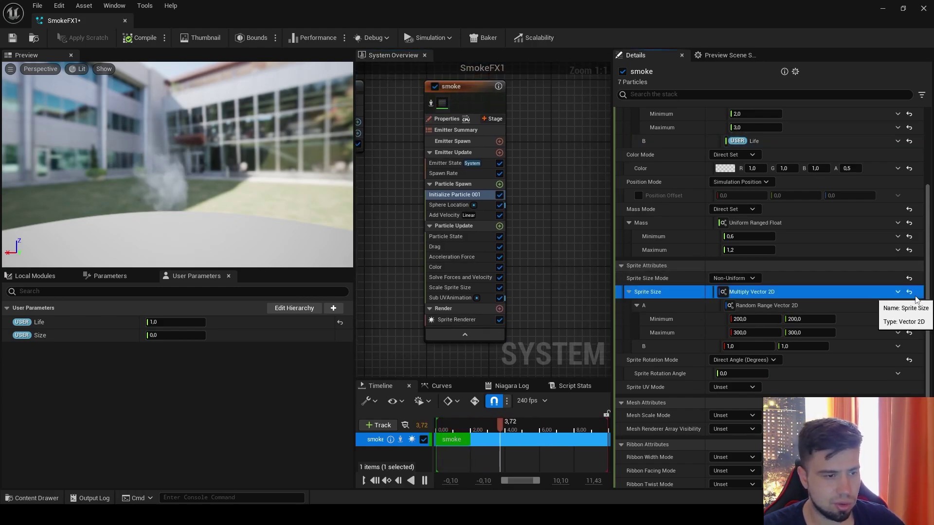
{"action": "left_click", "coordinate": [908, 291]}
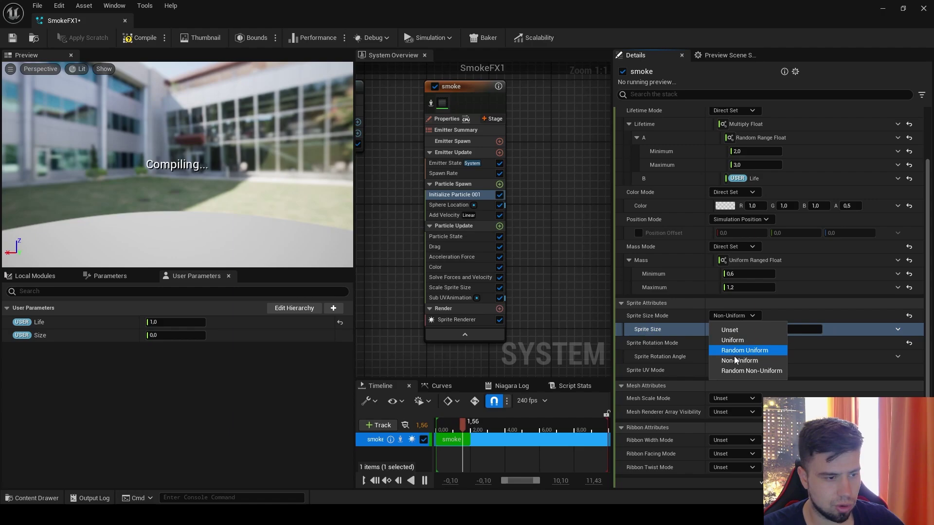
Make Sprite Size a Multiply Vector 2D with a Random Range Vector 2D as its A input.
{"action": "left_click", "coordinate": [898, 330]}
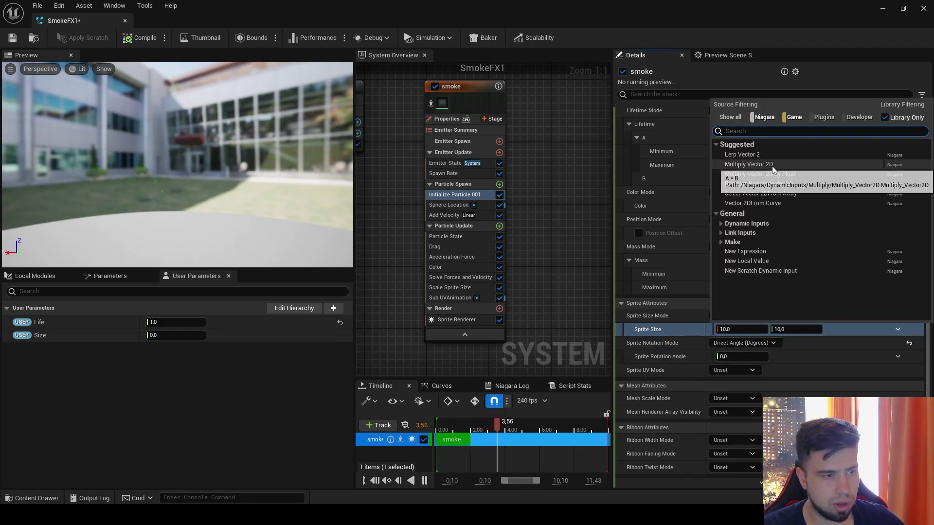
{"action": "left_click", "coordinate": [792, 164]}
{"action": "left_click", "coordinate": [898, 343]}
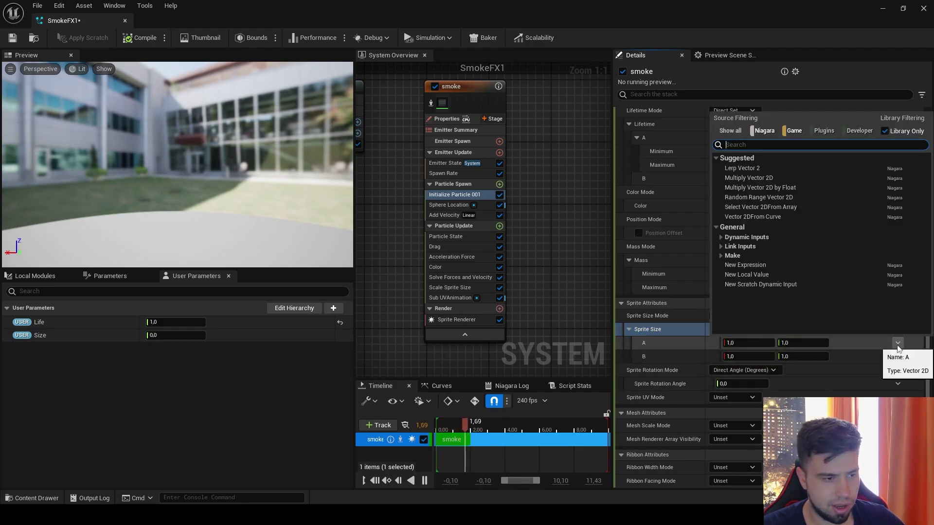
{"action": "left_click", "coordinate": [765, 197]}
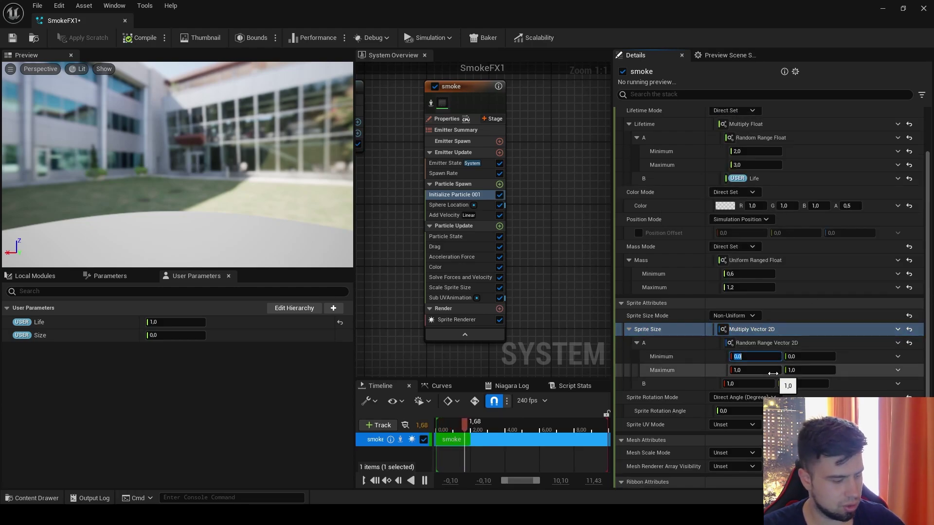
Set the Sprite Size random range to a minimum of 200 × 200 and a maximum of 300 × 300.
{"action": "type", "text": "25"}
{"action": "key", "text": "BackSpace"}
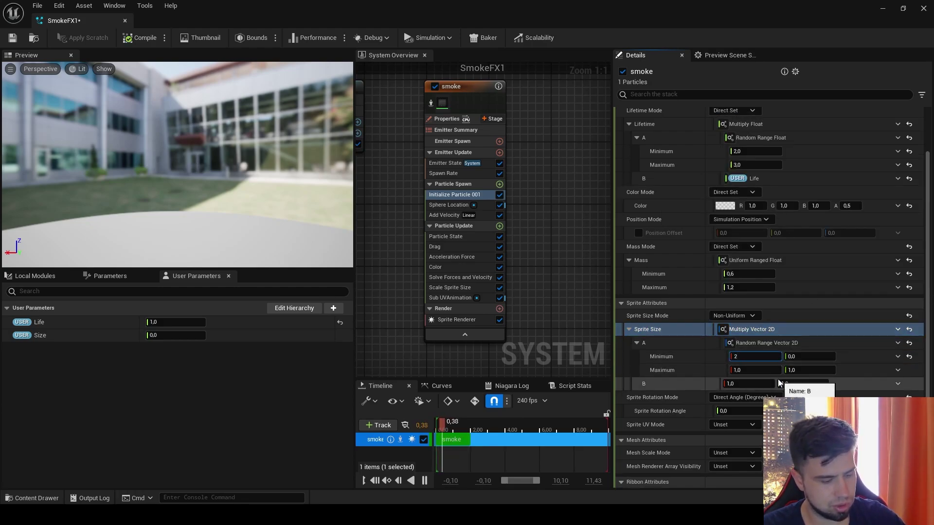
{"action": "type", "text": "00"}
{"action": "left_click", "coordinate": [791, 358]}
{"action": "type", "text": "200"}
{"action": "key", "text": "Tab"}
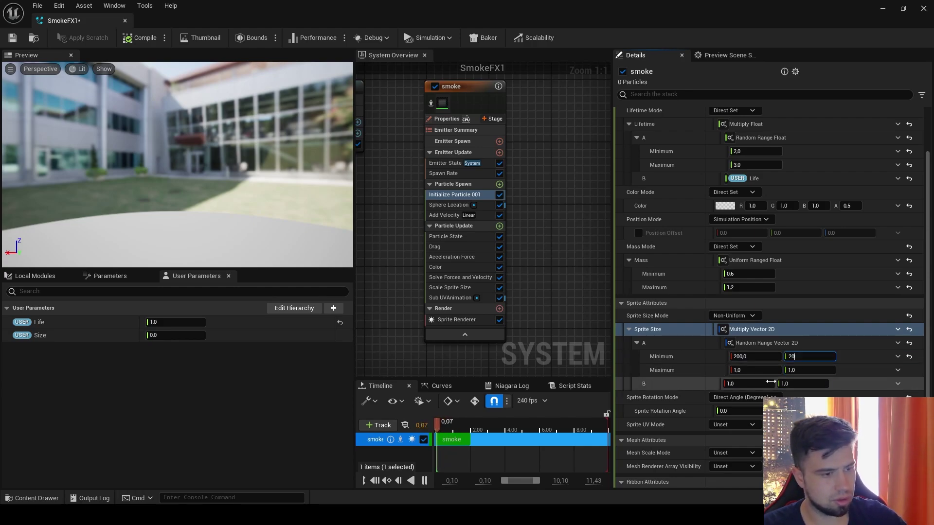
{"action": "type", "text": "300"}
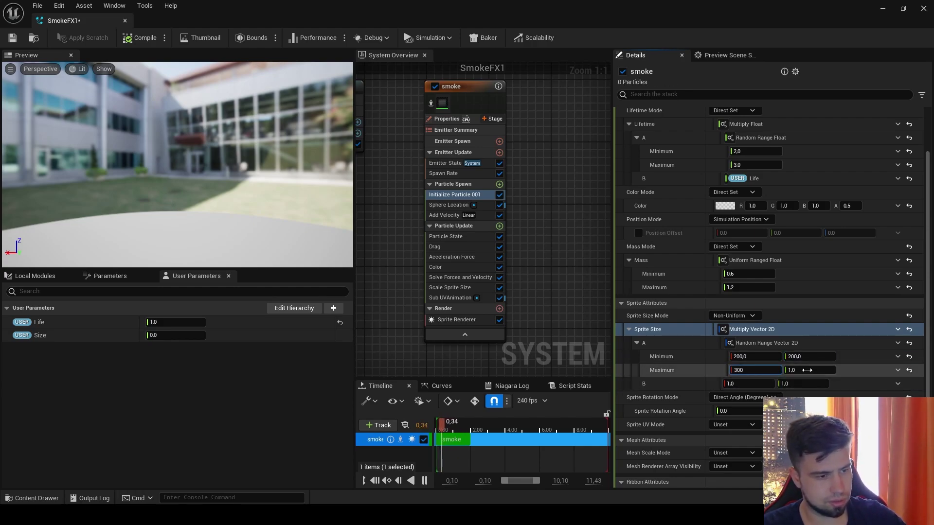
{"action": "left_click", "coordinate": [807, 370]}
{"action": "type", "text": "300"}
{"action": "left_click", "coordinate": [807, 424]}
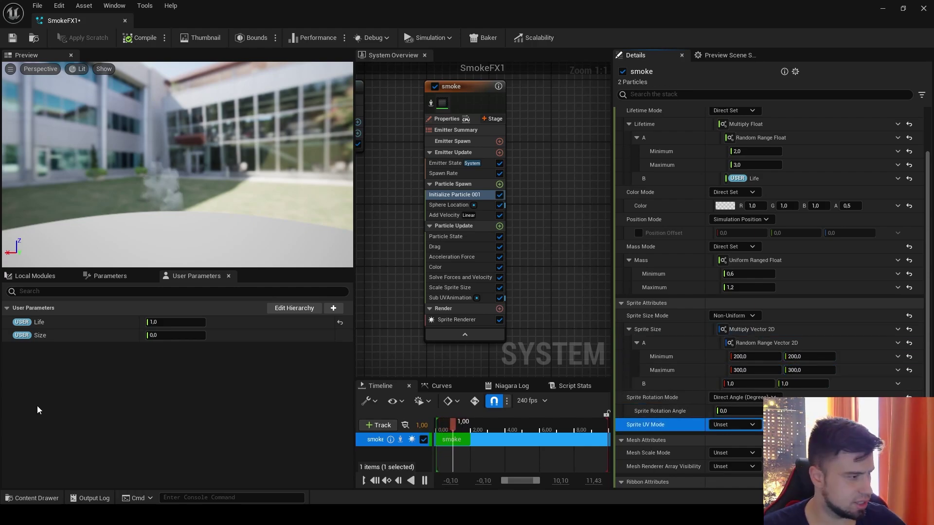
Set the Size user parameter to 1 and link it to the B input of the Sprite Size multiplication.
{"action": "left_click", "coordinate": [163, 336]}
{"action": "type", "text": "1"}
{"action": "left_click", "coordinate": [151, 380]}
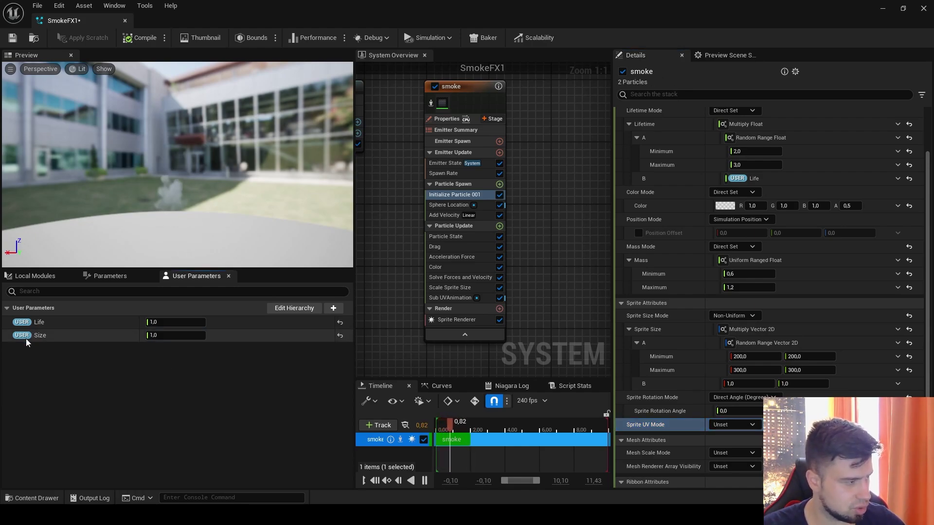
{"action": "left_click_drag", "start_coordinate": [39, 335], "coordinate": [742, 386]}
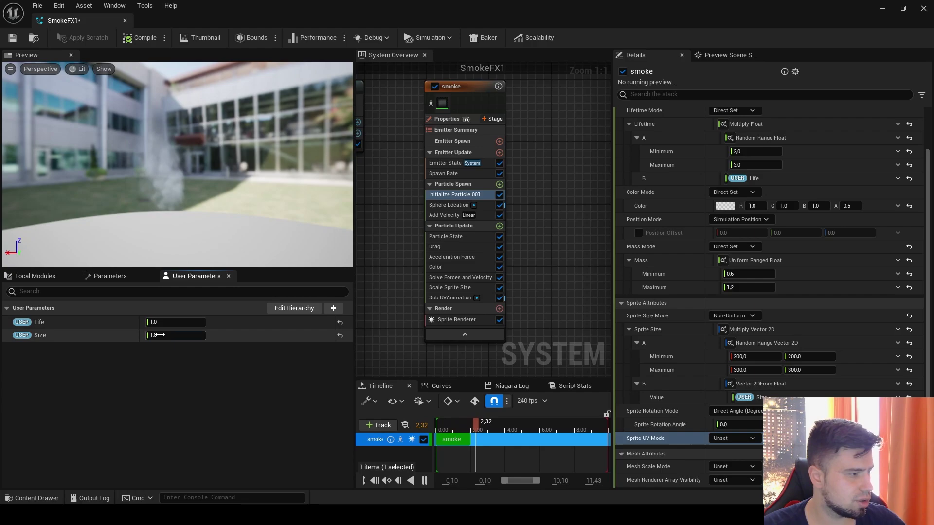
Test the smoke with Size values of about 3.31 and 0.48, restoring the value to 1 after each.
{"action": "left_click_drag", "start_coordinate": [149, 336], "coordinate": [162, 335]}
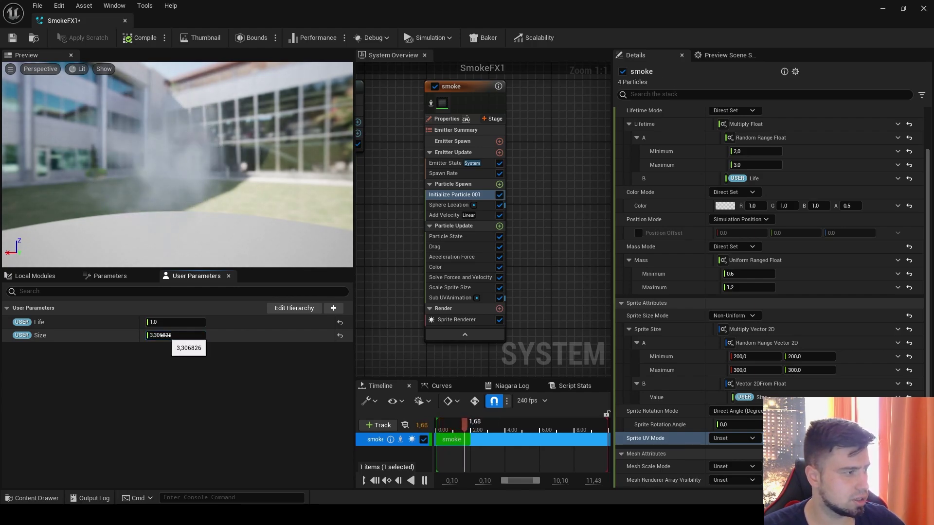
{"action": "left_click", "coordinate": [166, 335]}
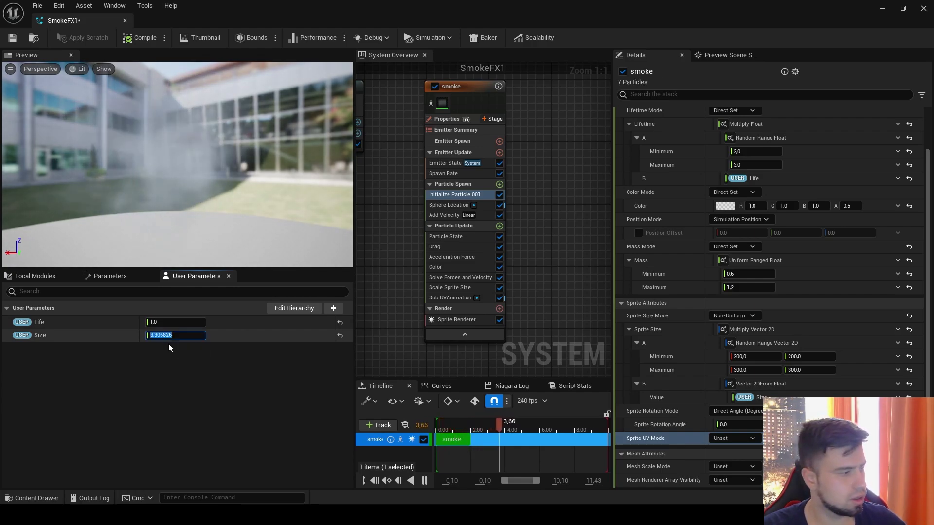
{"action": "type", "text": "1"}
{"action": "key", "text": "Return"}
{"action": "left_click_drag", "start_coordinate": [188, 336], "coordinate": [163, 335]}
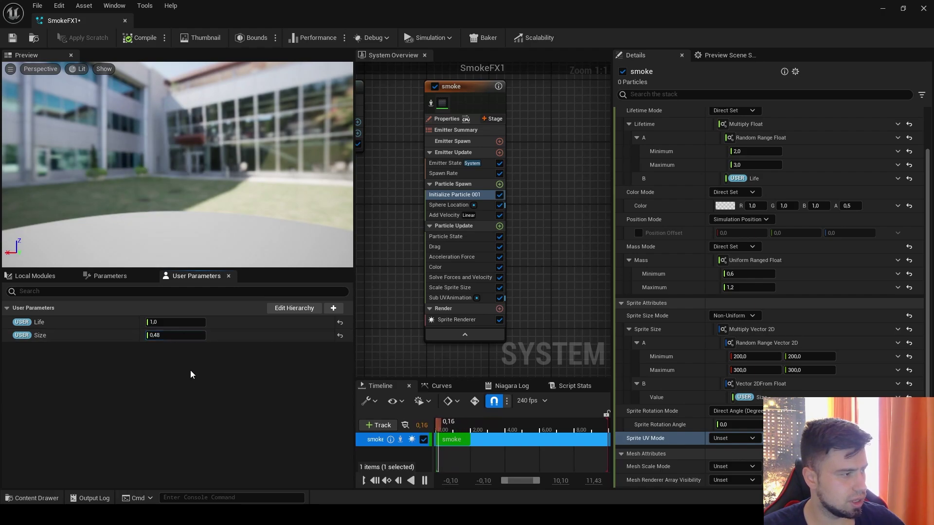
{"action": "left_click", "coordinate": [179, 338]}
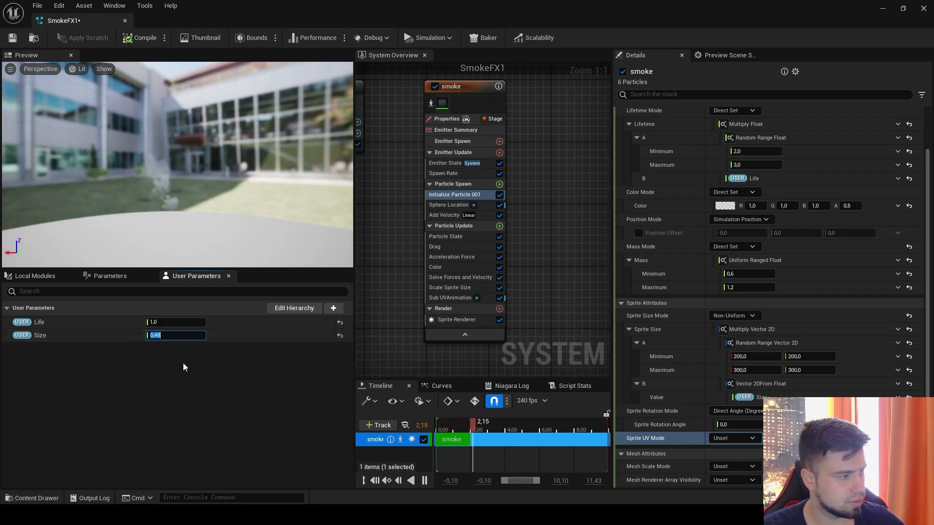
{"action": "type", "text": "1"}
{"action": "key", "text": "Return"}
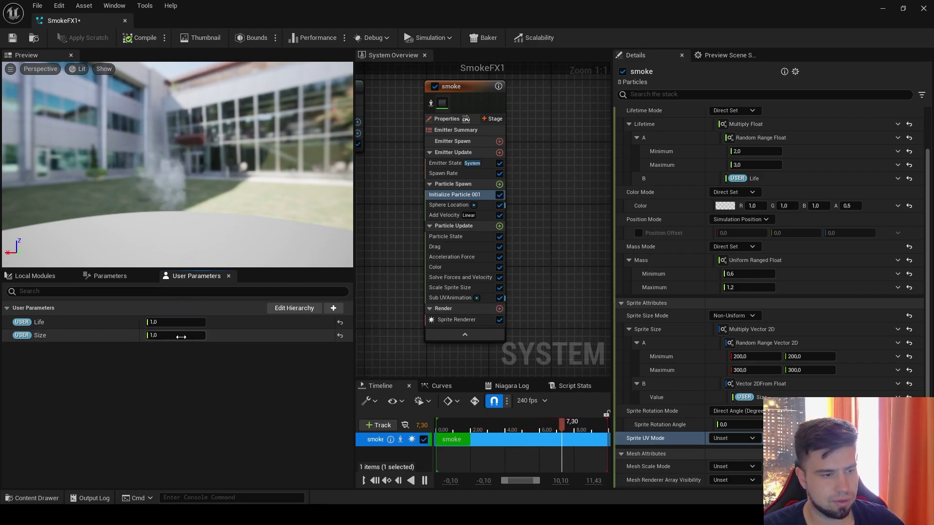
Reset the Velocity of Add Velocity and make it a Multiply Vector with a Random Range Vector as its A input.
{"action": "left_click", "coordinate": [448, 205]}
{"action": "left_click", "coordinate": [446, 213]}
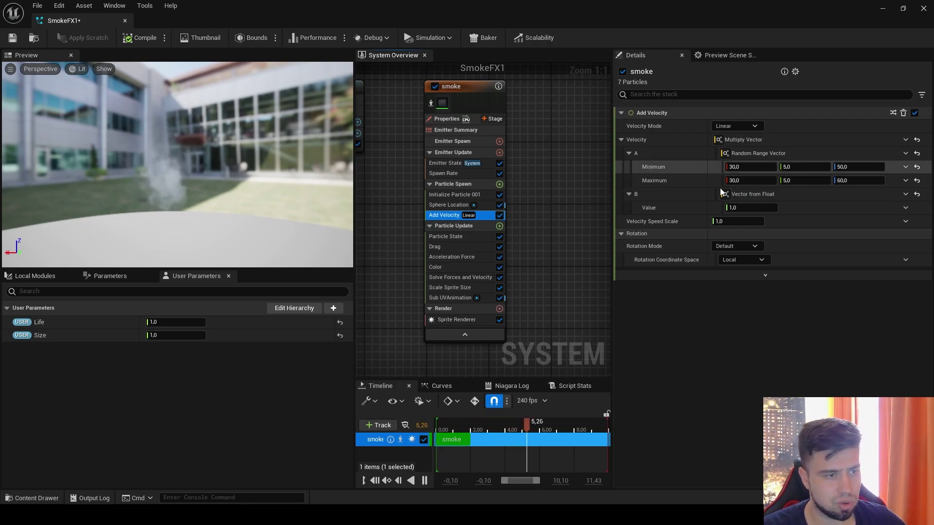
{"action": "left_click", "coordinate": [916, 140]}
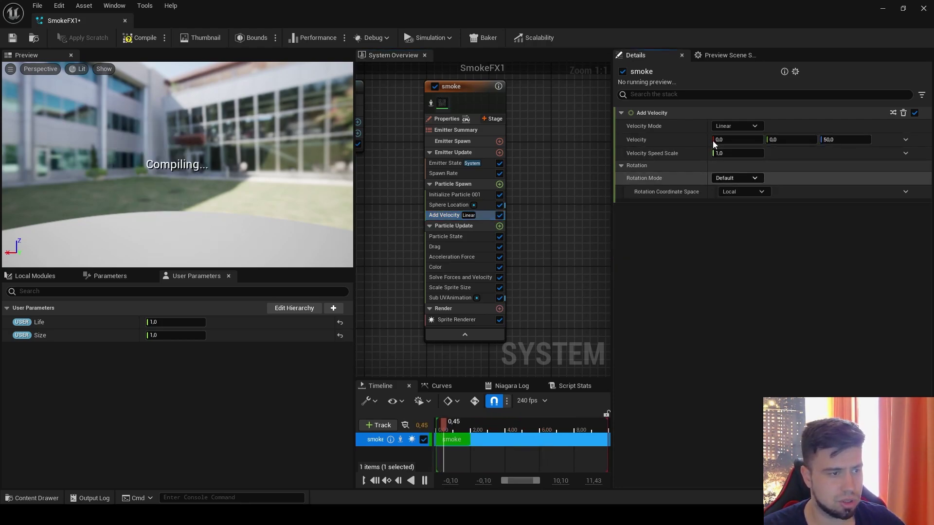
{"action": "left_click", "coordinate": [906, 143]}
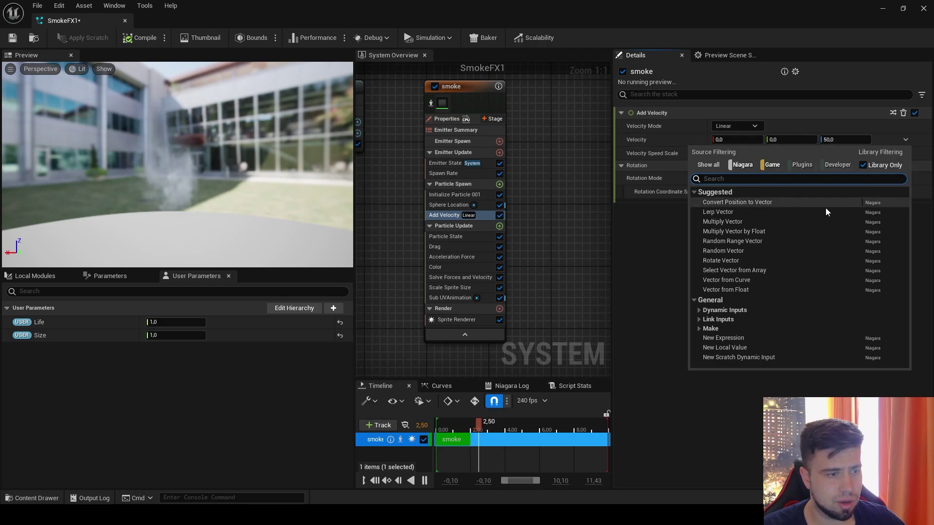
{"action": "key", "text": "Escape"}
{"action": "key", "text": "ctrl+z"}
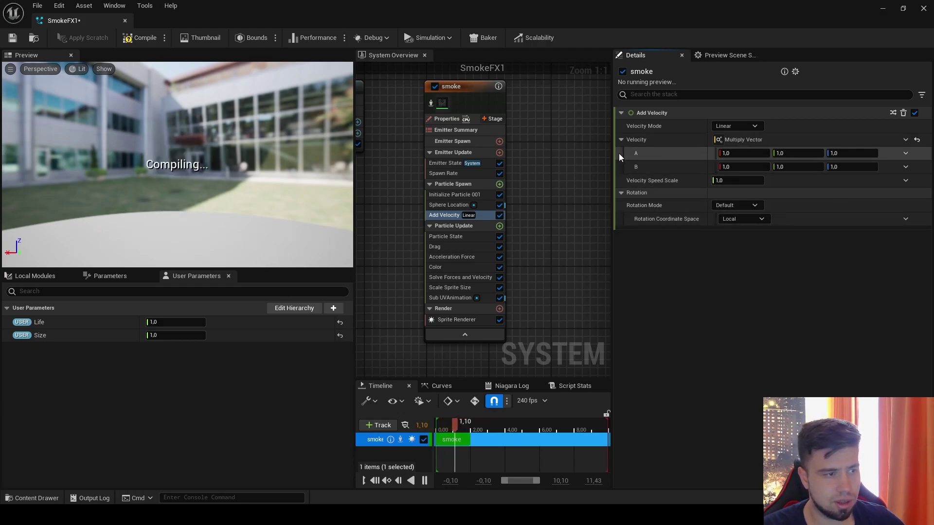
{"action": "left_click", "coordinate": [906, 153]}
{"action": "left_click", "coordinate": [734, 254]}
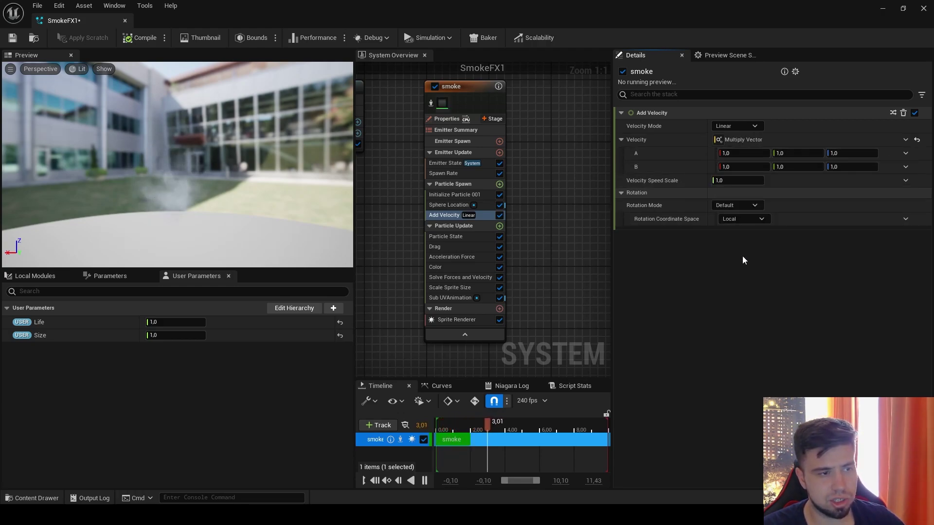
Set the Velocity random range to a minimum of 30, 5, 50 and a maximum of 30, 5, 60.
{"action": "left_click", "coordinate": [757, 167]}
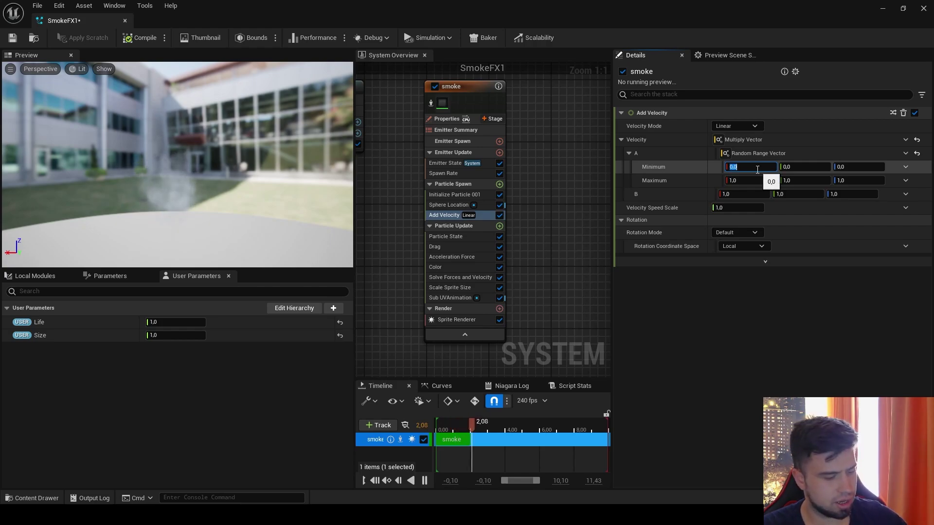
{"action": "type", "text": "30"}
{"action": "left_click", "coordinate": [755, 181]}
{"action": "type", "text": "30"}
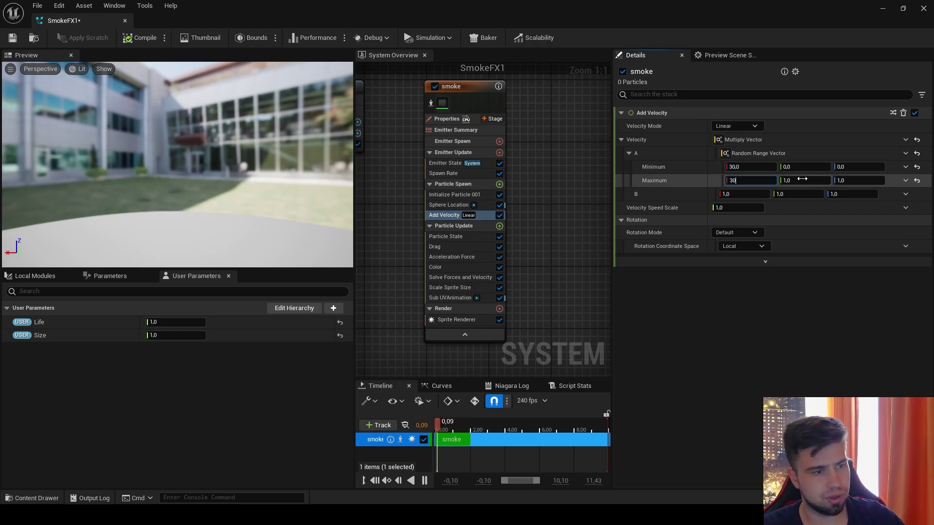
{"action": "left_click", "coordinate": [805, 166]}
{"action": "type", "text": "5"}
{"action": "left_click", "coordinate": [807, 180]}
{"action": "type", "text": "5"}
{"action": "left_click", "coordinate": [862, 167]}
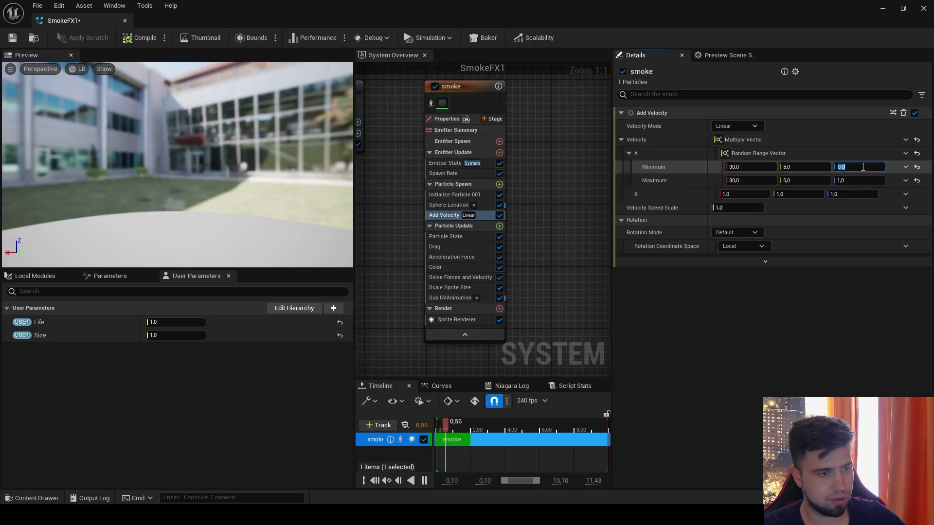
{"action": "type", "text": "50"}
{"action": "left_click", "coordinate": [863, 180]}
{"action": "type", "text": "60"}
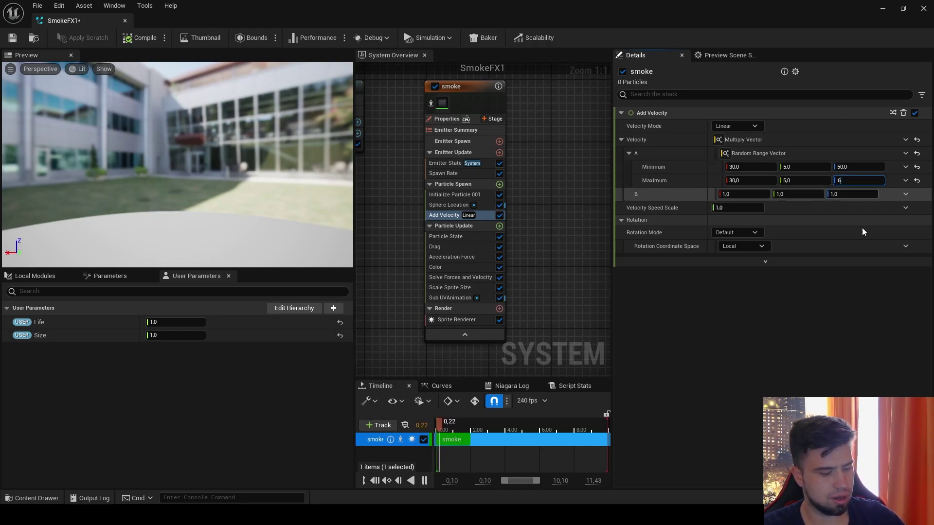
{"action": "key", "text": "Return"}
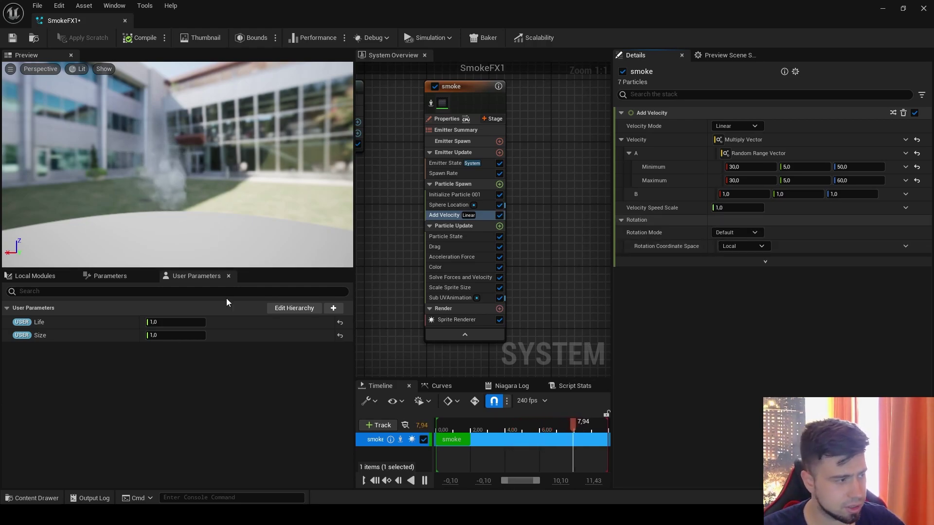
Add a float user parameter named Speed and delete the surplus Lifetime user parameter.
{"action": "left_click", "coordinate": [334, 309]}
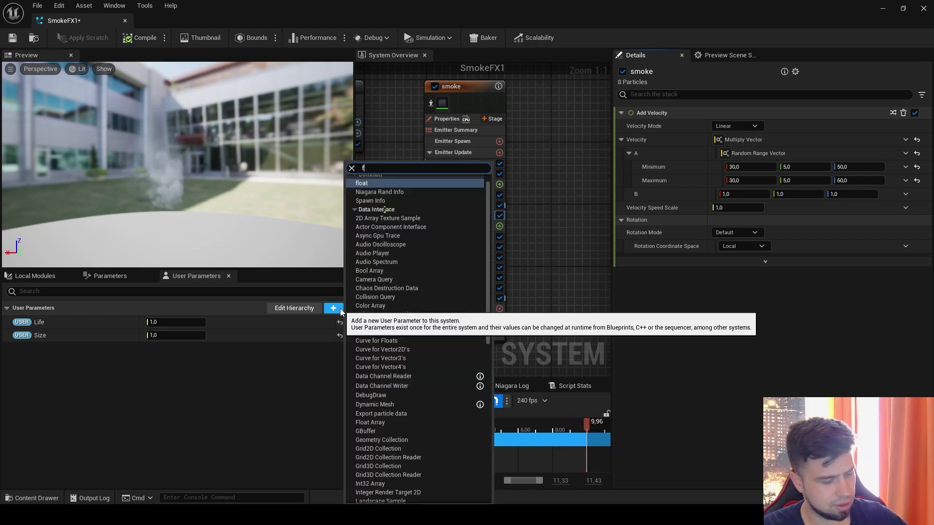
{"action": "type", "text": "flo"}
{"action": "left_click", "coordinate": [339, 349]}
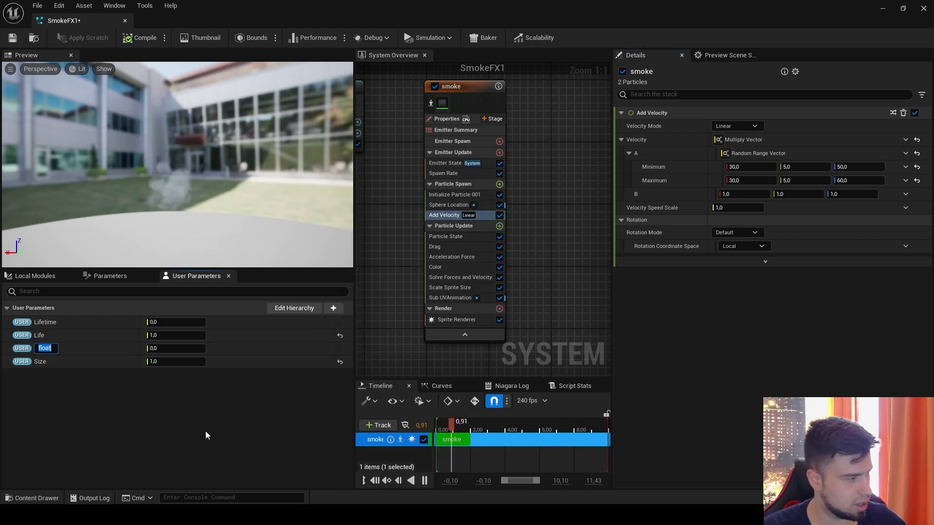
{"action": "type", "text": "Speed"}
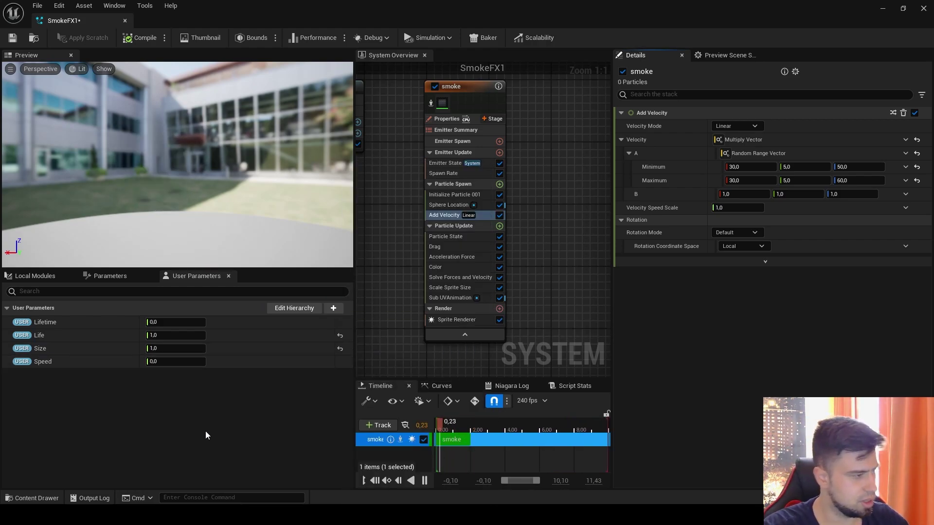
{"action": "key", "text": "Return"}
{"action": "right_click", "coordinate": [54, 324]}
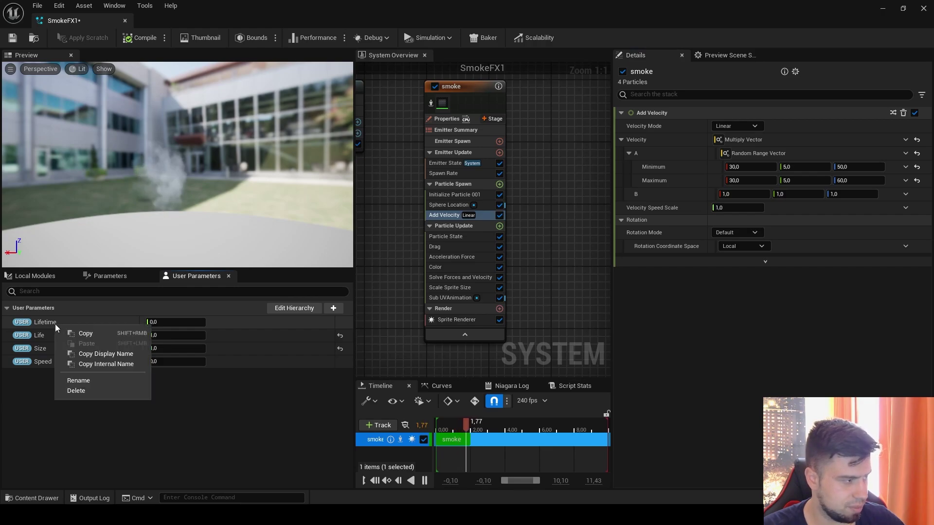
{"action": "left_click", "coordinate": [77, 391]}
Set the Speed user parameter to 1, link it to the B input of the Velocity multiplication and try adjusting it.
{"action": "left_click", "coordinate": [172, 348]}
{"action": "type", "text": "1"}
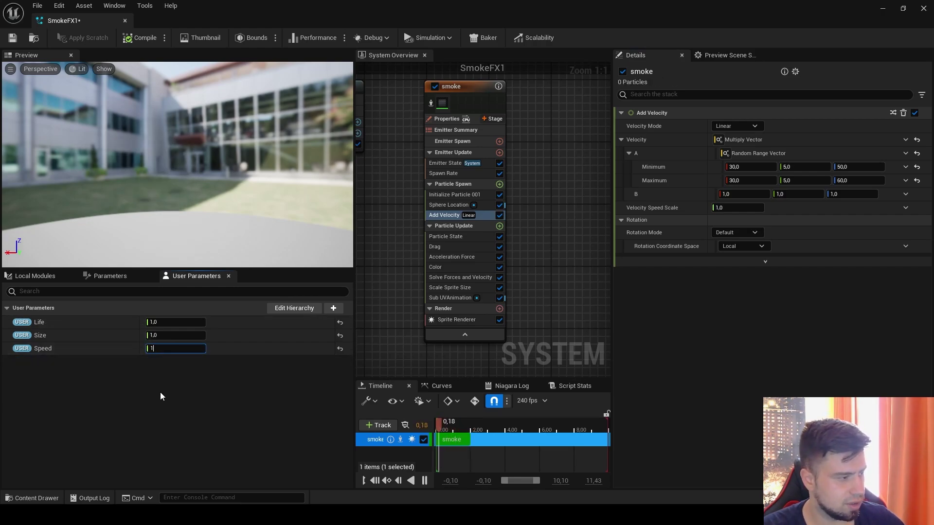
{"action": "left_click_drag", "start_coordinate": [21, 351], "coordinate": [731, 194]}
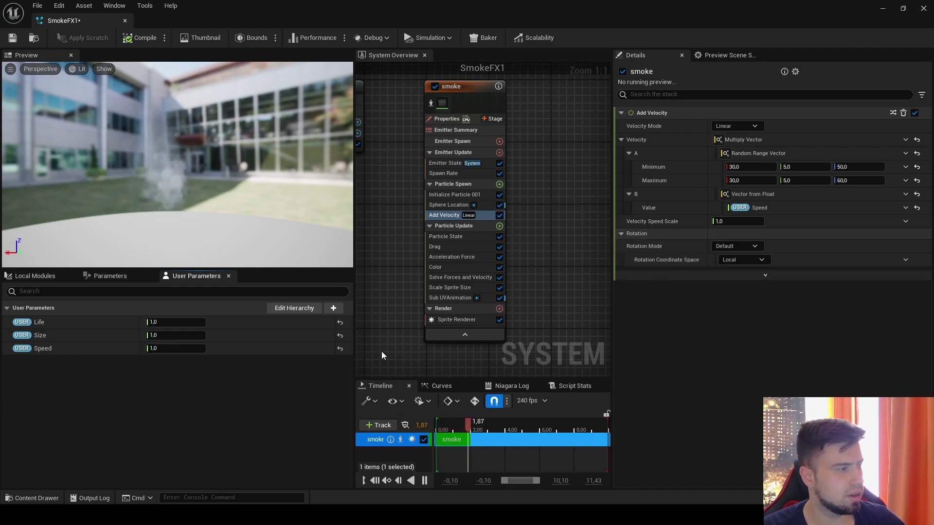
{"action": "left_click_drag", "start_coordinate": [163, 348], "coordinate": [171, 352]}
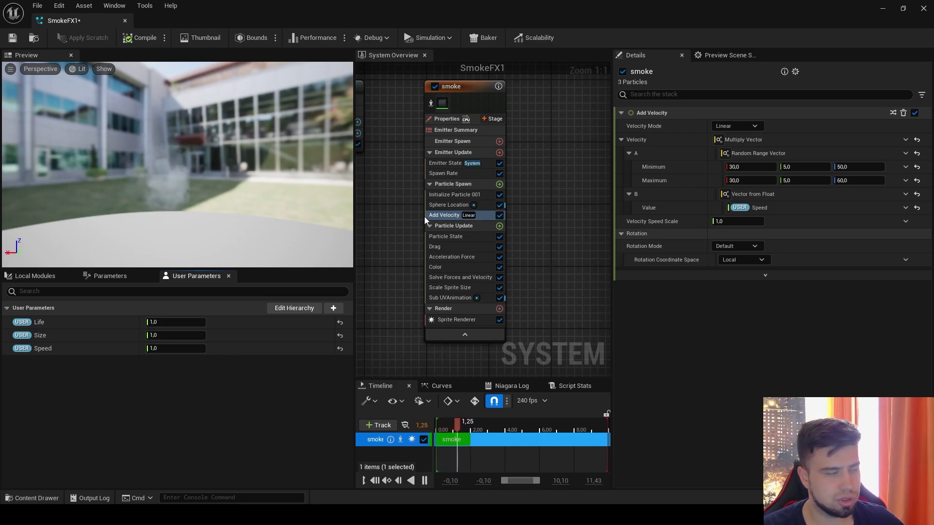
Make the emitter's SpawnRate a Multiply Float with a Random Range Float as its A input.
{"action": "left_click", "coordinate": [448, 175]}
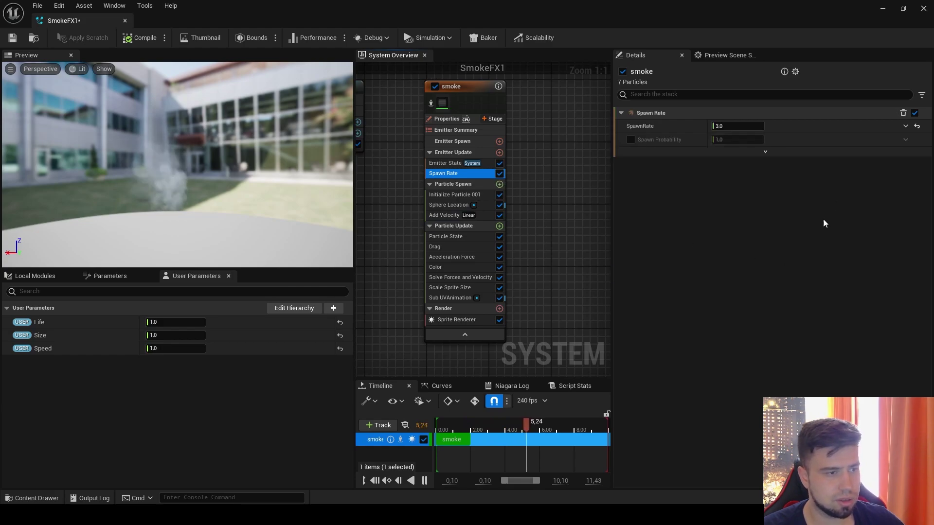
{"action": "left_click", "coordinate": [904, 125]}
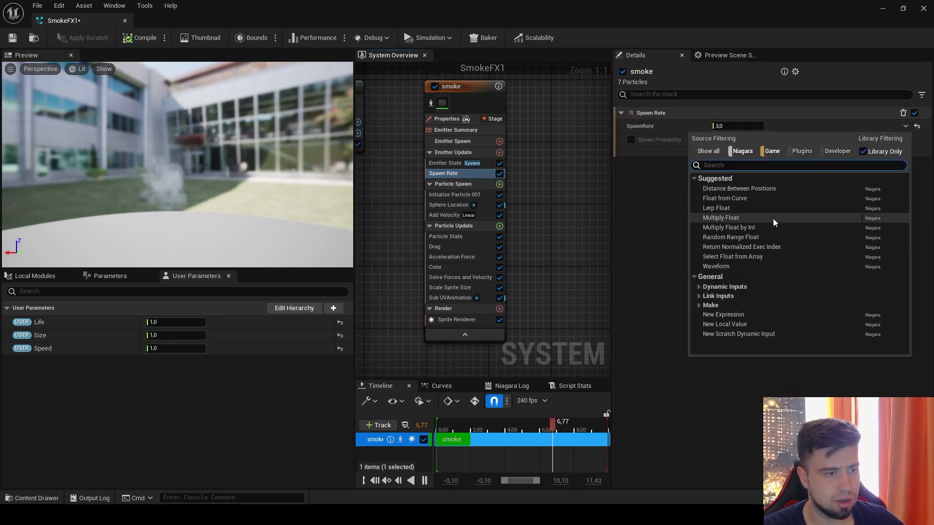
{"action": "left_click", "coordinate": [742, 219]}
{"action": "left_click", "coordinate": [905, 139]}
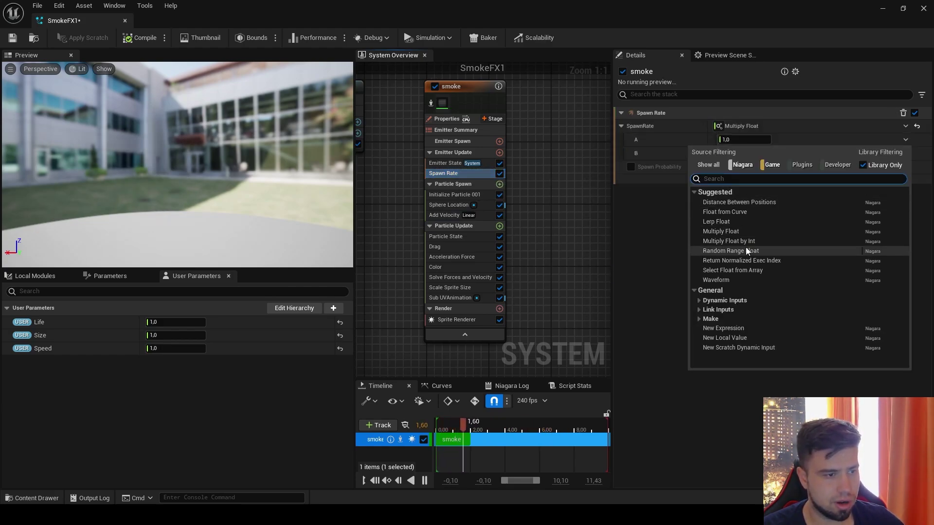
{"action": "left_click", "coordinate": [730, 250]}
Set the SpawnRate random range to a minimum of 5 and a maximum of 6.
{"action": "left_click", "coordinate": [744, 154]}
{"action": "type", "text": "5"}
{"action": "key", "text": "Tab"}
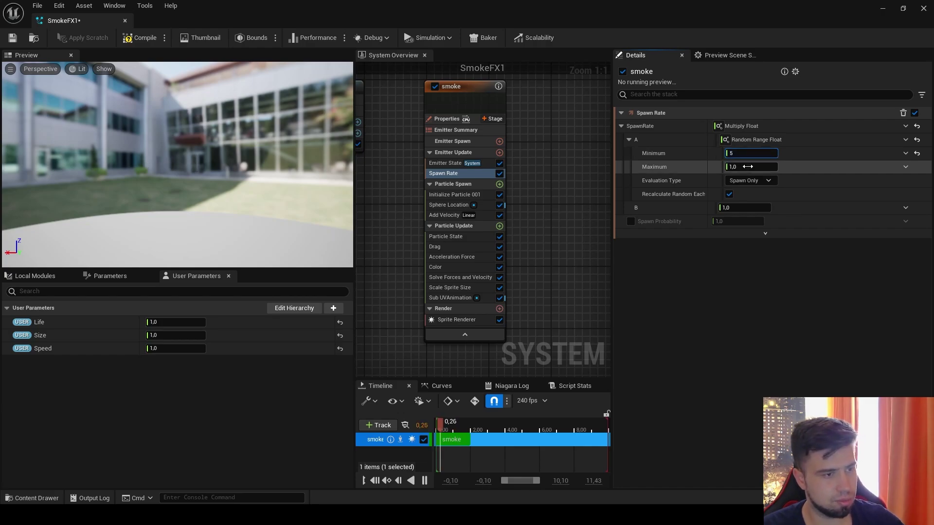
{"action": "type", "text": "6"}
{"action": "key", "text": "Return"}
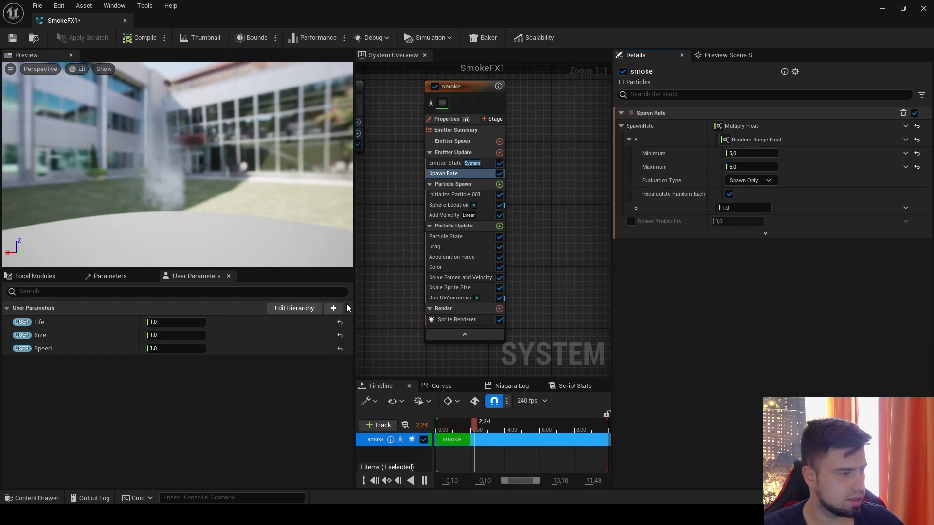
Add a new float user parameter and delete the surplus Lifetime user parameter.
{"action": "left_click", "coordinate": [333, 307]}
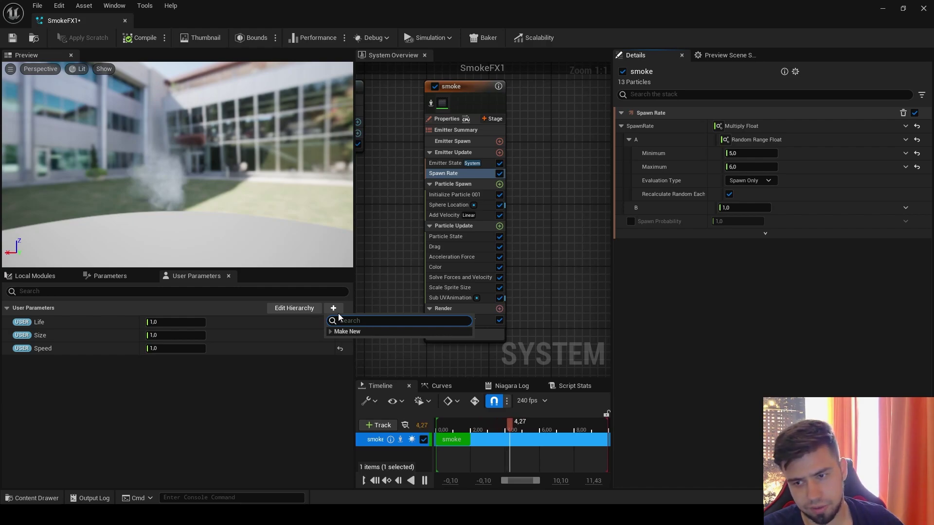
{"action": "type", "text": "flo"}
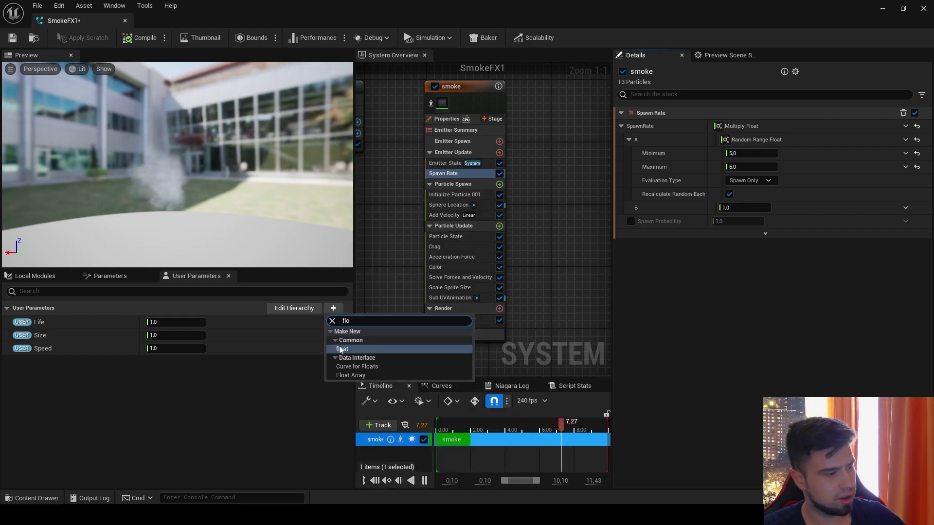
{"action": "left_click", "coordinate": [341, 349]}
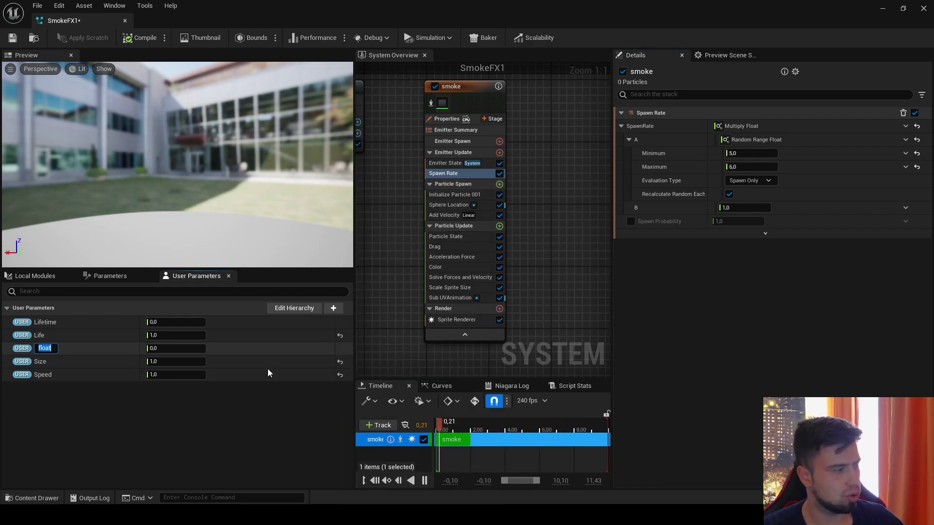
{"action": "right_click", "coordinate": [42, 321]}
{"action": "left_click", "coordinate": [63, 385]}
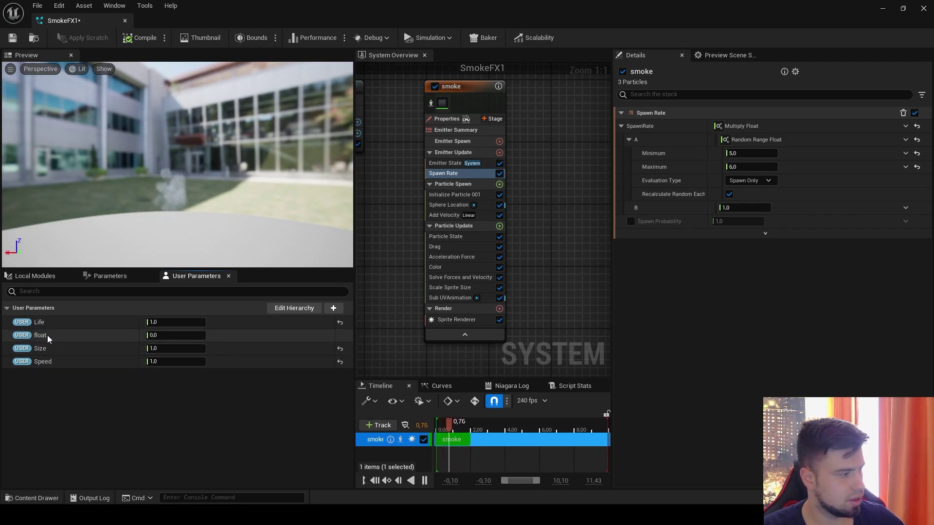
Rename the new float user parameter as SpawnRate.
{"action": "right_click", "coordinate": [48, 334]}
{"action": "left_click", "coordinate": [72, 390]}
{"action": "type", "text": "Span"}
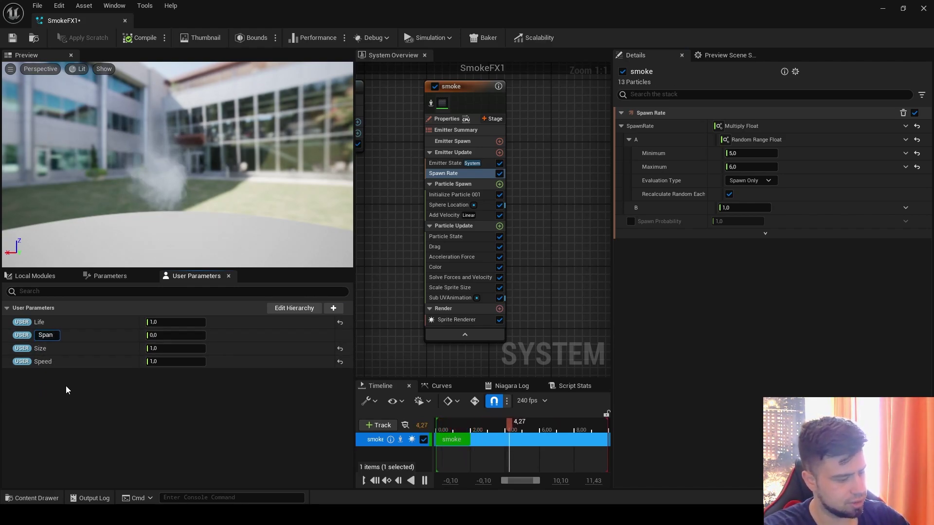
{"action": "key", "text": "BackSpace"}
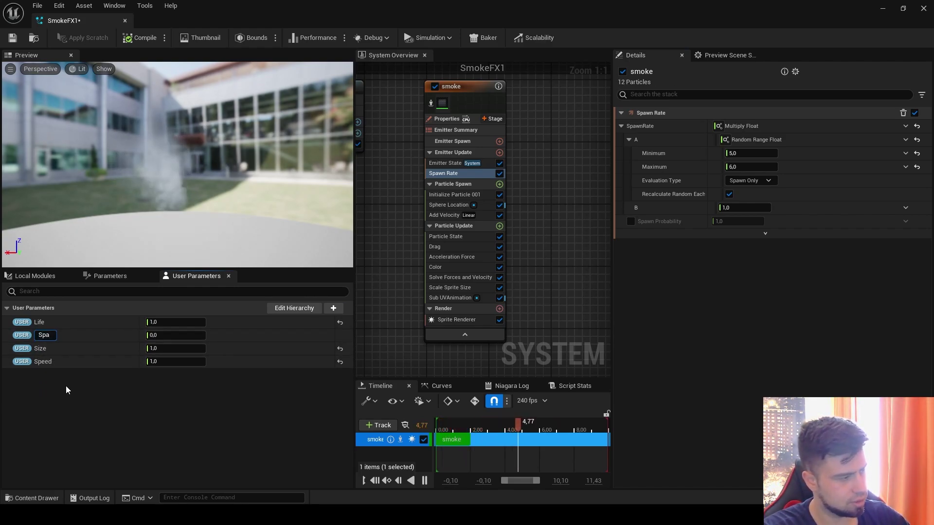
{"action": "type", "text": "wn"}
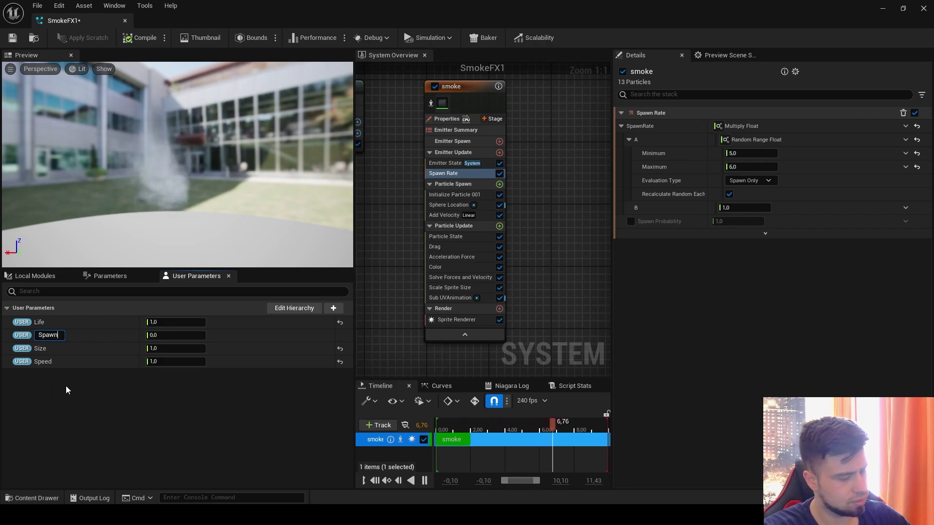
{"action": "type", "text": "Rate"}
{"action": "key", "text": "Return"}
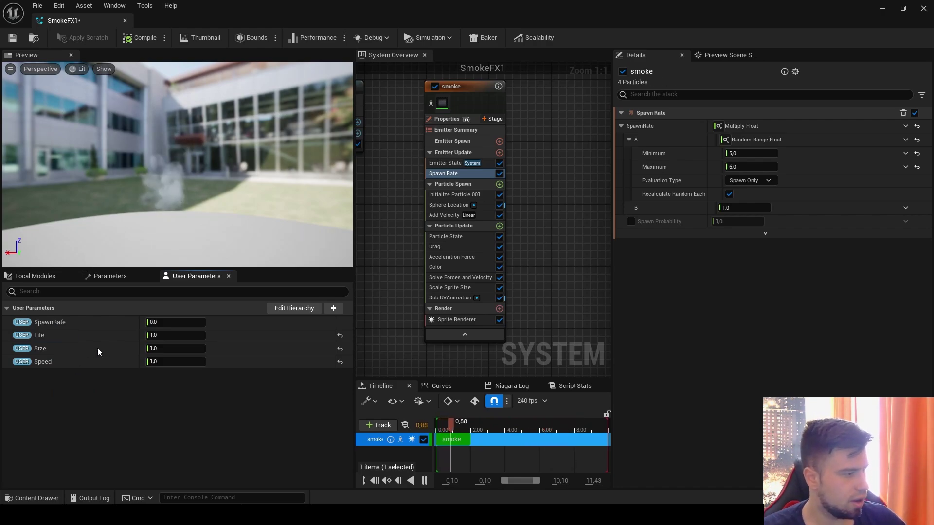
Set the SpawnRate user parameter to 1 and link it to the B input of the emitter's SpawnRate multiplication.
{"action": "left_click", "coordinate": [169, 326]}
{"action": "type", "text": "1"}
{"action": "key", "text": "Return"}
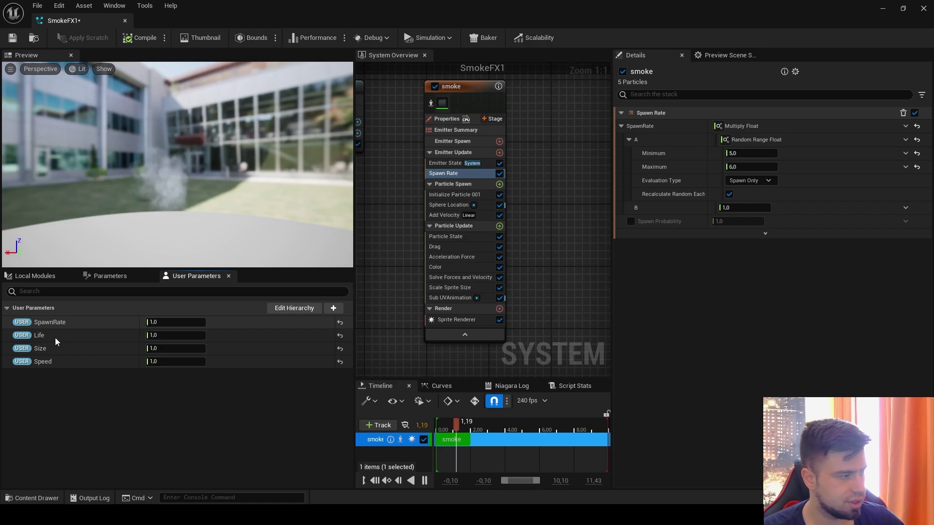
{"action": "left_click_drag", "start_coordinate": [36, 322], "coordinate": [732, 208]}
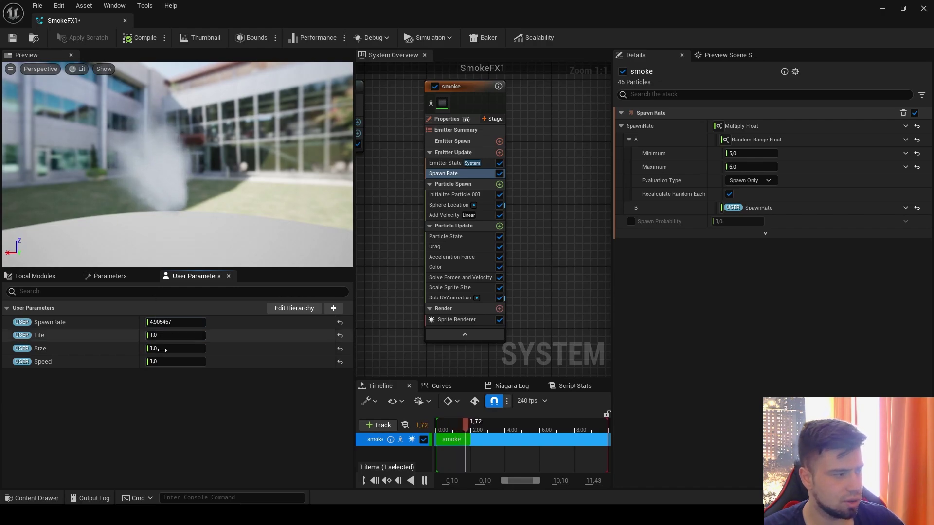
Try a higher Speed value, restore the Speed and SpawnRate user parameters to 1, and save the SmokeFX1 system.
{"action": "left_click_drag", "start_coordinate": [153, 362], "coordinate": [180, 363]}
{"action": "left_click", "coordinate": [179, 361]}
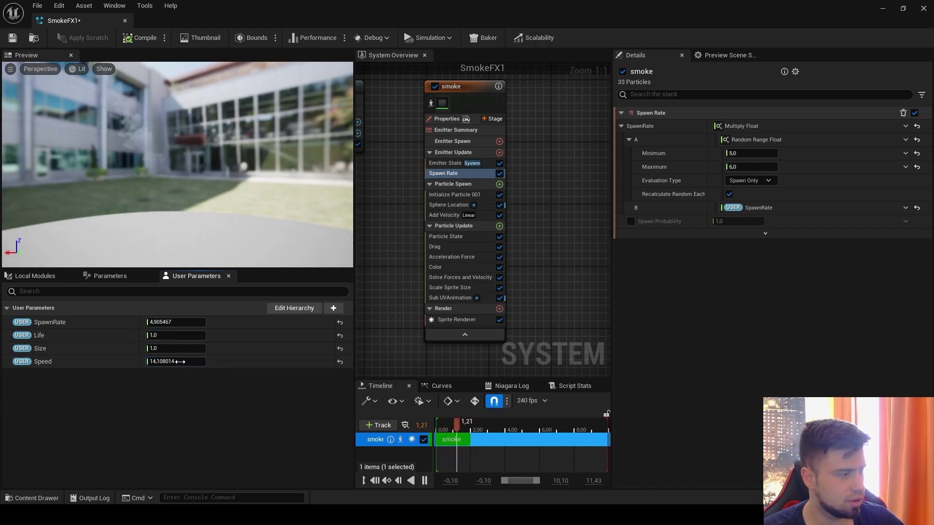
{"action": "type", "text": "1"}
{"action": "key", "text": "Return"}
{"action": "key", "text": "ctrl+z"}
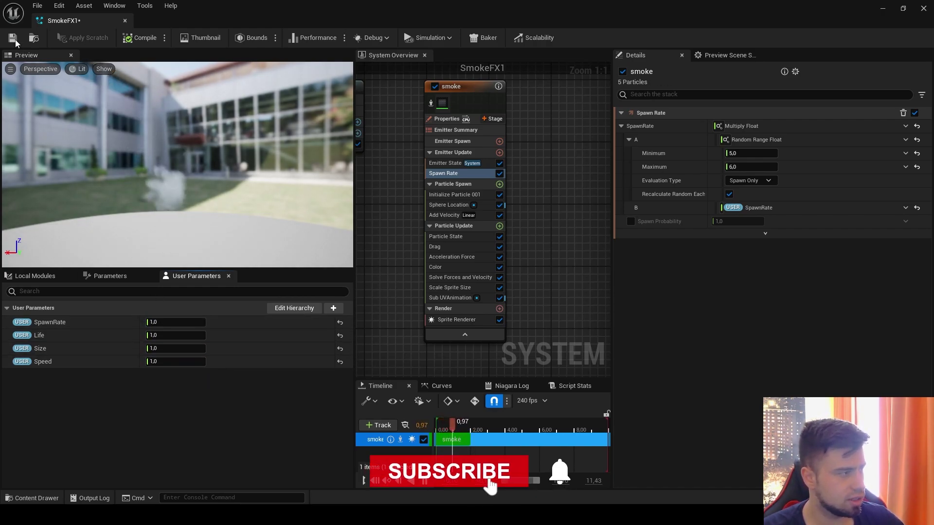
{"action": "key", "text": "ctrl+s"}
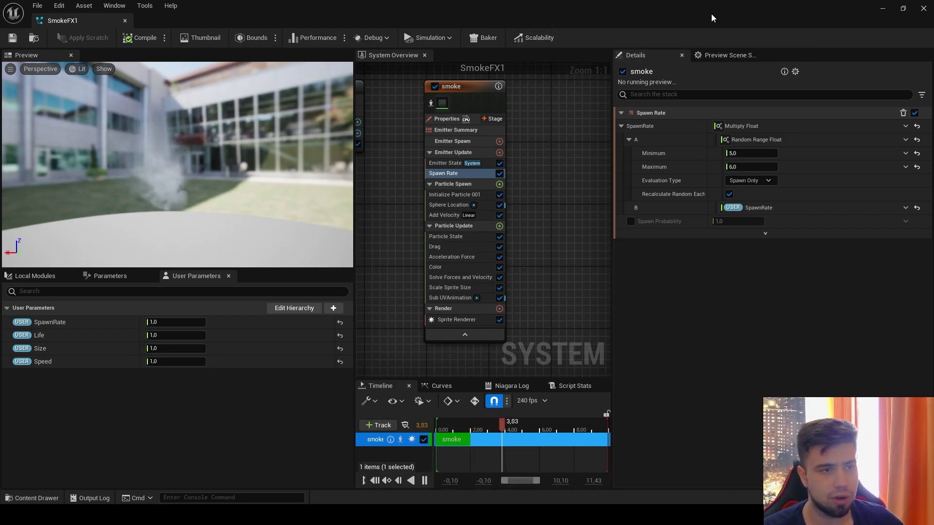
Switch to the NewMap level and examine the placed SmokeFX1 actor's user parameters and its smoke from several distances.
{"action": "left_click", "coordinate": [882, 9]}
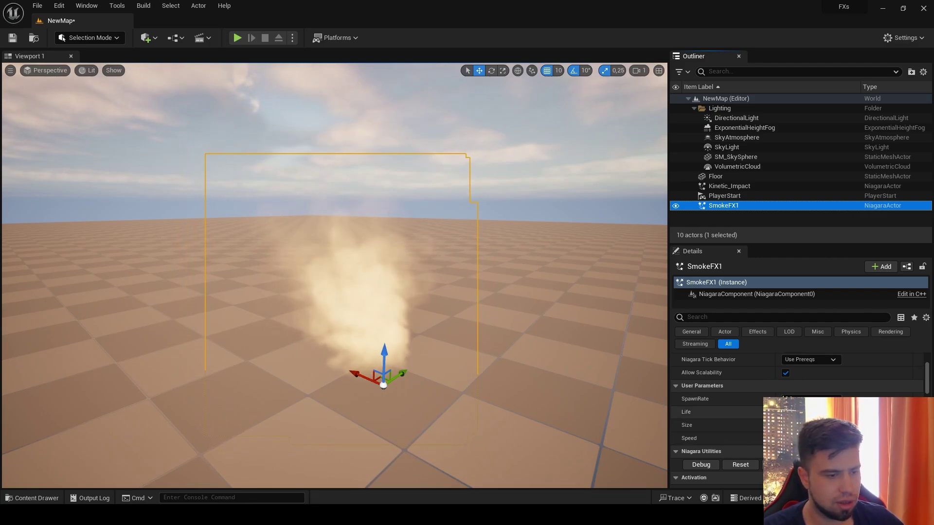
{"action": "left_click", "coordinate": [810, 412]}
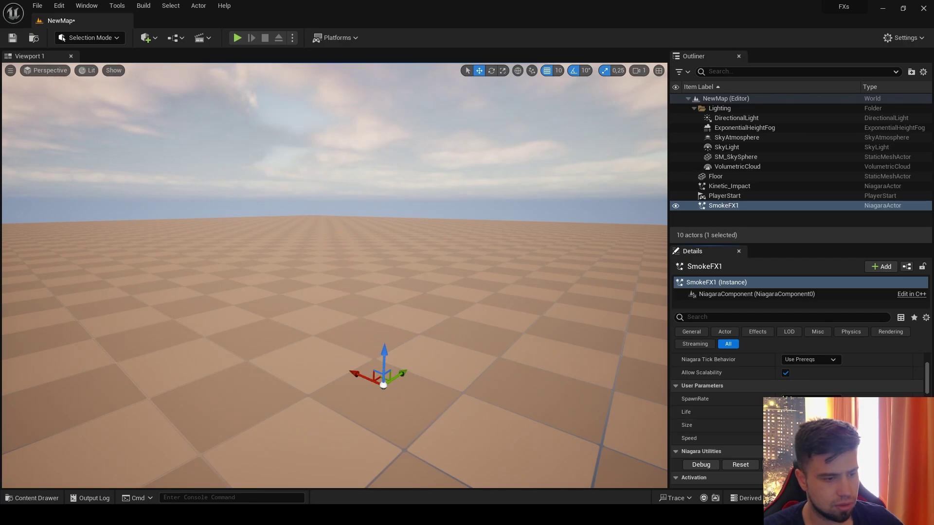
{"action": "scroll", "coordinate": [477, 309], "scroll_direction": "down", "scroll_amount": 6}
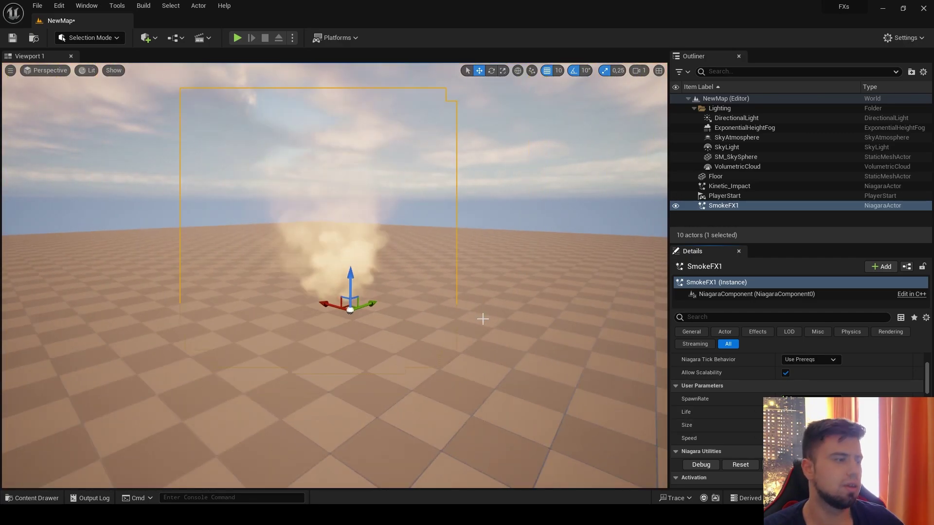
{"action": "scroll", "coordinate": [467, 352], "scroll_direction": "up", "scroll_amount": 4}
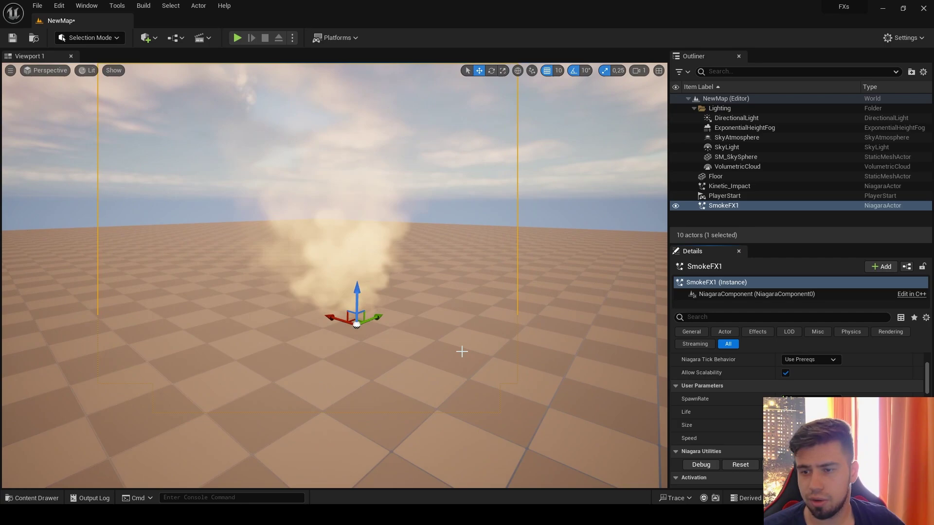
{"action": "scroll", "coordinate": [437, 356], "scroll_direction": "up", "scroll_amount": 2}
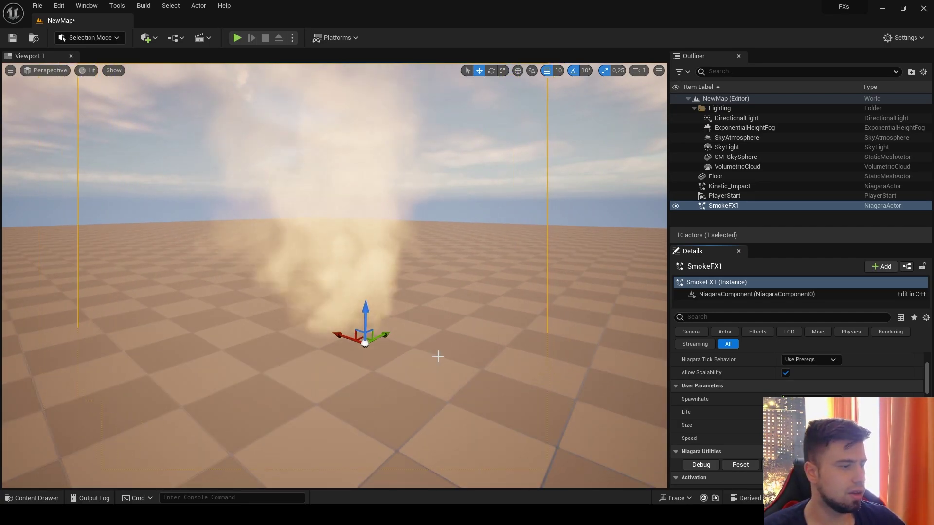
{"action": "scroll", "coordinate": [437, 356], "scroll_direction": "down", "scroll_amount": 2}
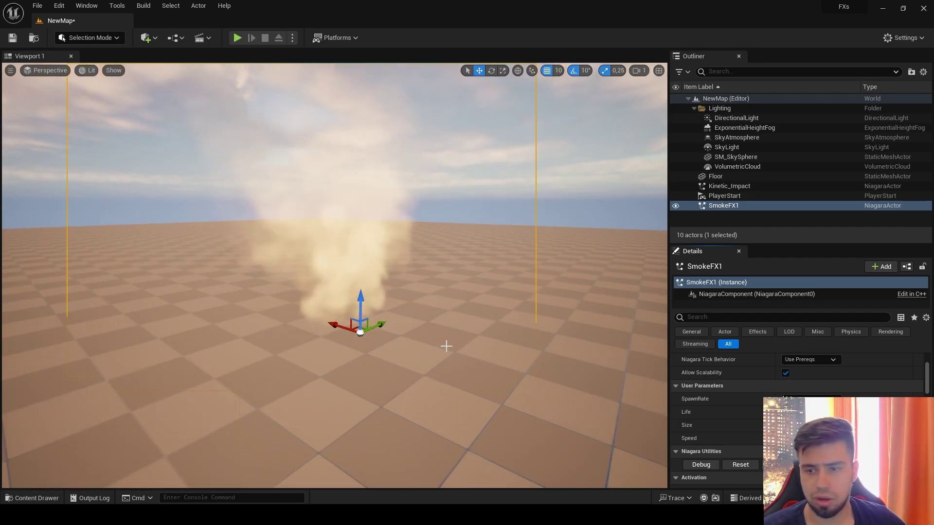
{"action": "right_click_drag", "start_coordinate": [450, 350], "coordinate": [446, 354]}
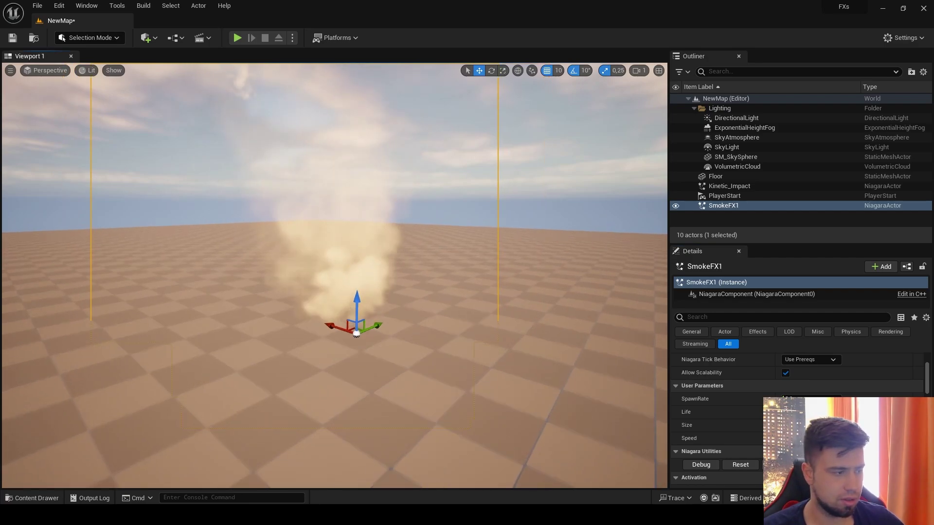
{"action": "middle_click_drag", "start_coordinate": [449, 345], "coordinate": [452, 312]}
{"action": "scroll", "coordinate": [448, 345], "scroll_direction": "up", "scroll_amount": 2}
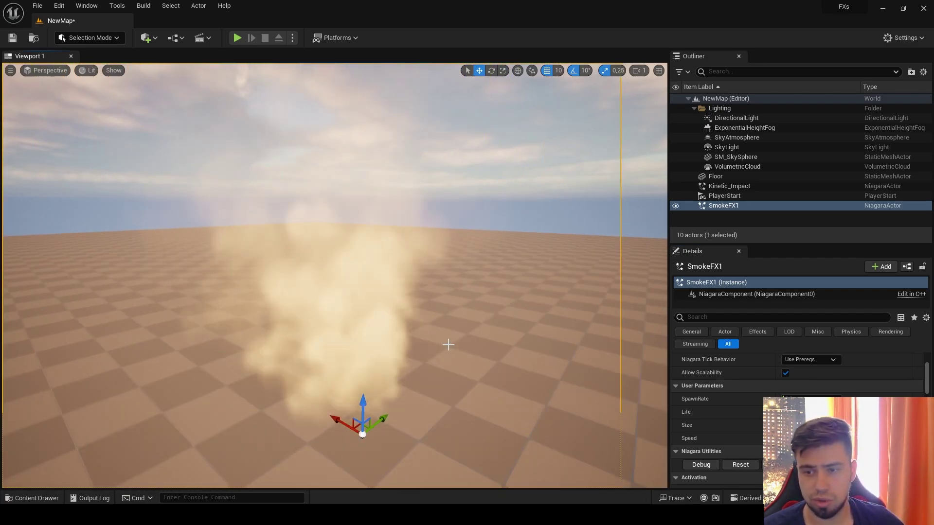
{"action": "scroll", "coordinate": [448, 344], "scroll_direction": "down", "scroll_amount": 2}
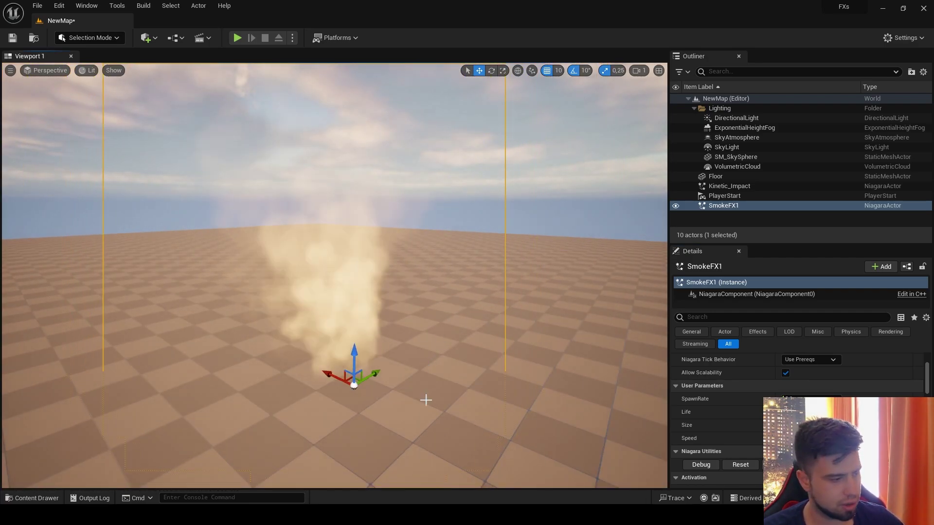